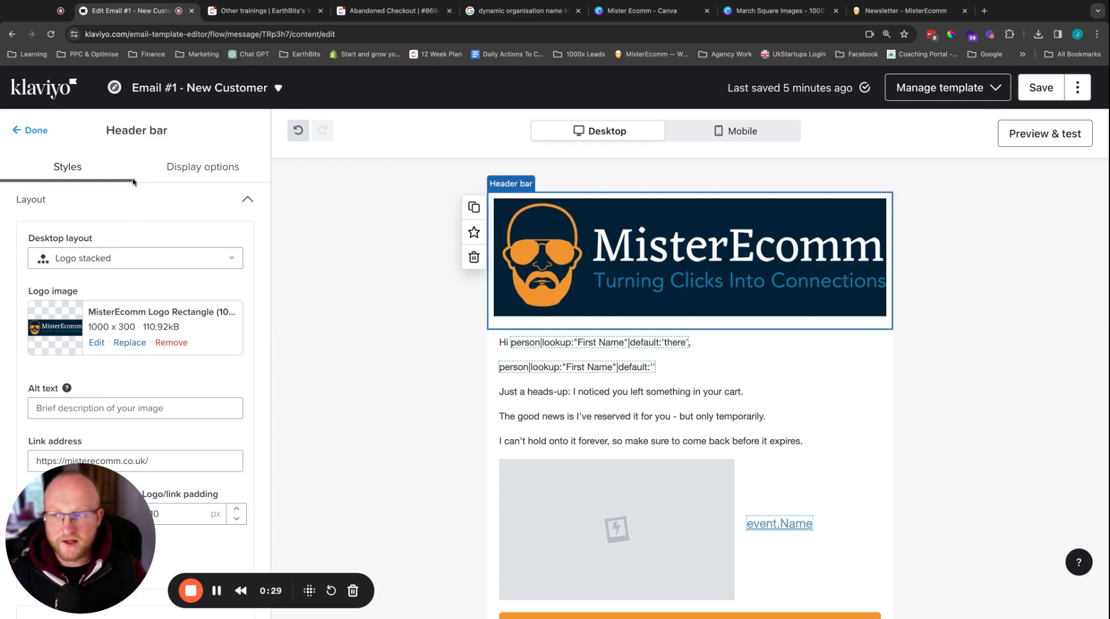
Step: Set the header bar content's top/bottom and left/right padding to 0 px
{"action": "scroll", "coordinate": [214, 298], "scroll_direction": "down", "scroll_amount": 8}
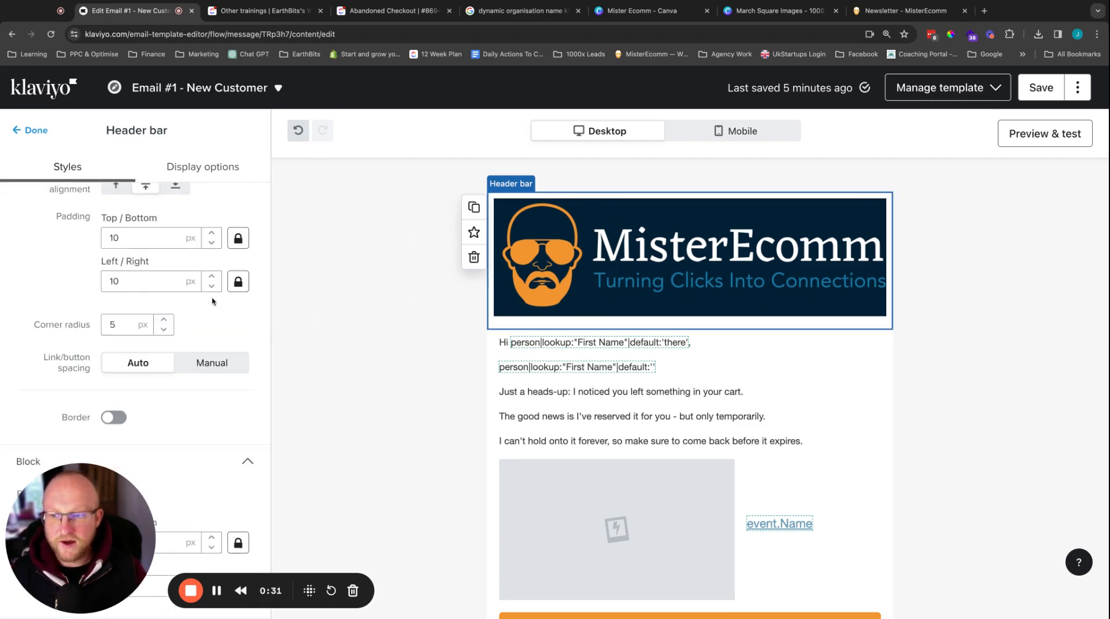
{"action": "double_click", "coordinate": [114, 281]}
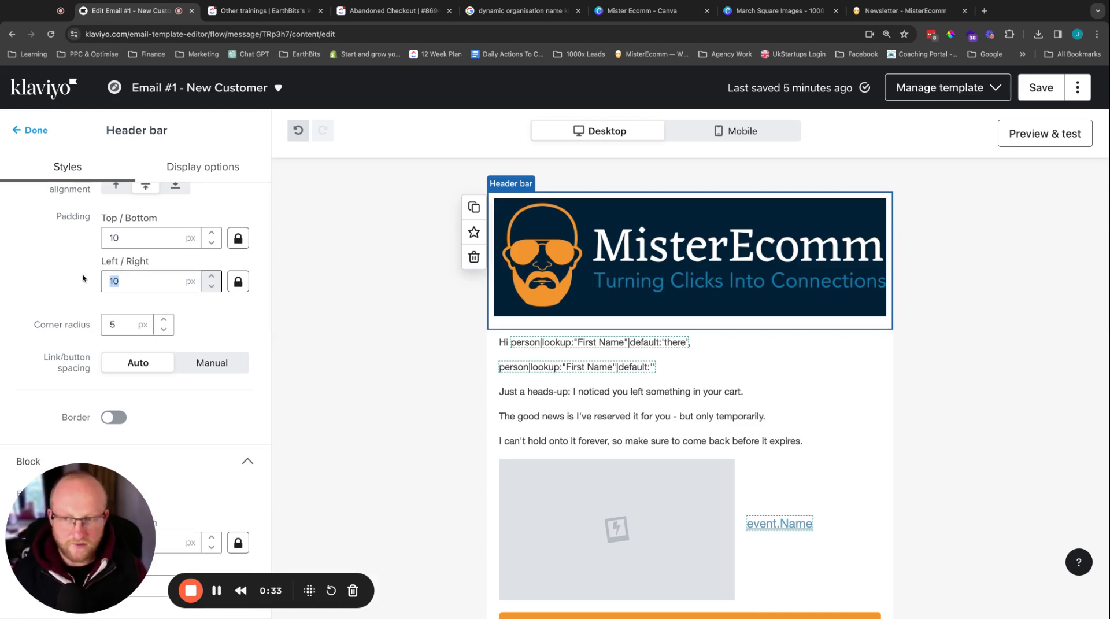
{"action": "type", "text": "0"}
{"action": "double_click", "coordinate": [122, 237]}
{"action": "type", "text": "0"}
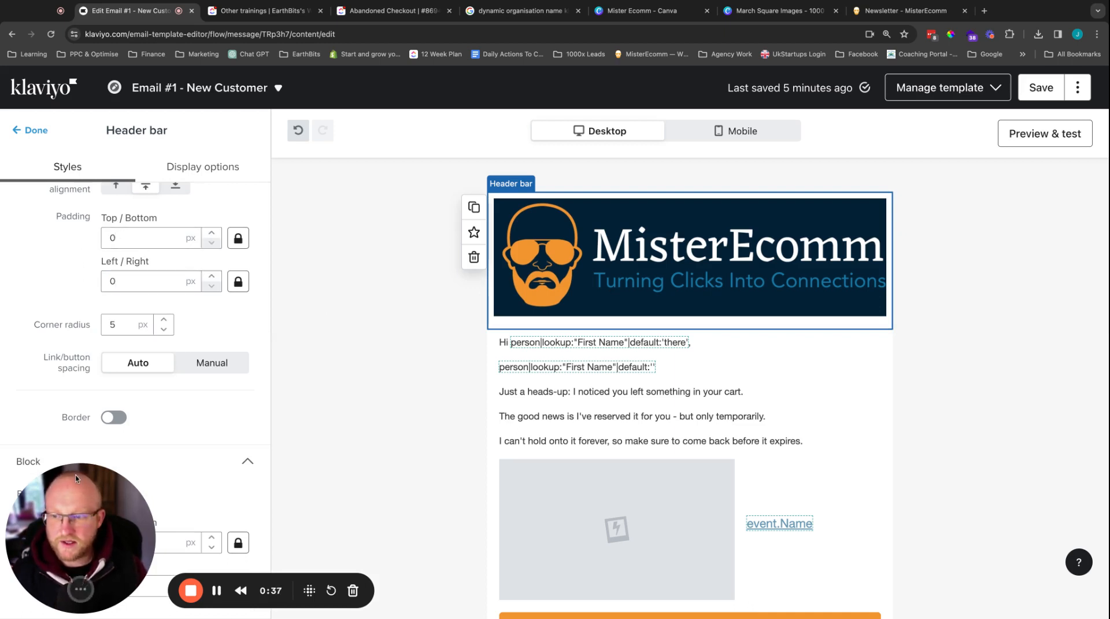
Step: Set the header block's top/bottom and left/right padding to 0 px
{"action": "left_click_drag", "start_coordinate": [76, 478], "coordinate": [95, 209]}
{"action": "double_click", "coordinate": [126, 539]}
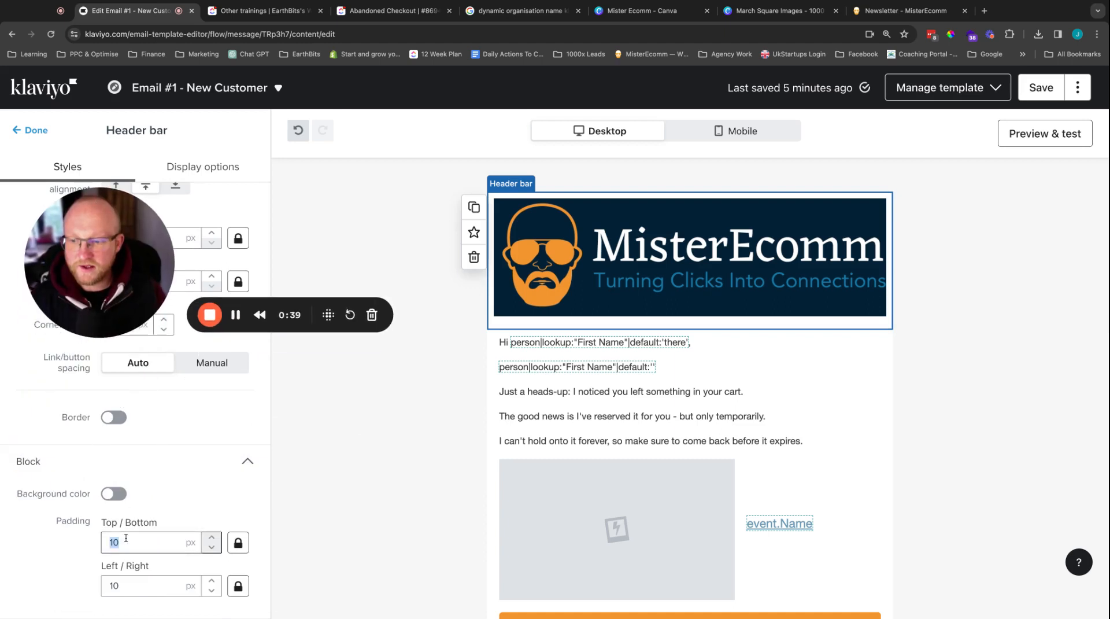
{"action": "type", "text": "0"}
{"action": "double_click", "coordinate": [127, 585]}
{"action": "type", "text": "0"}
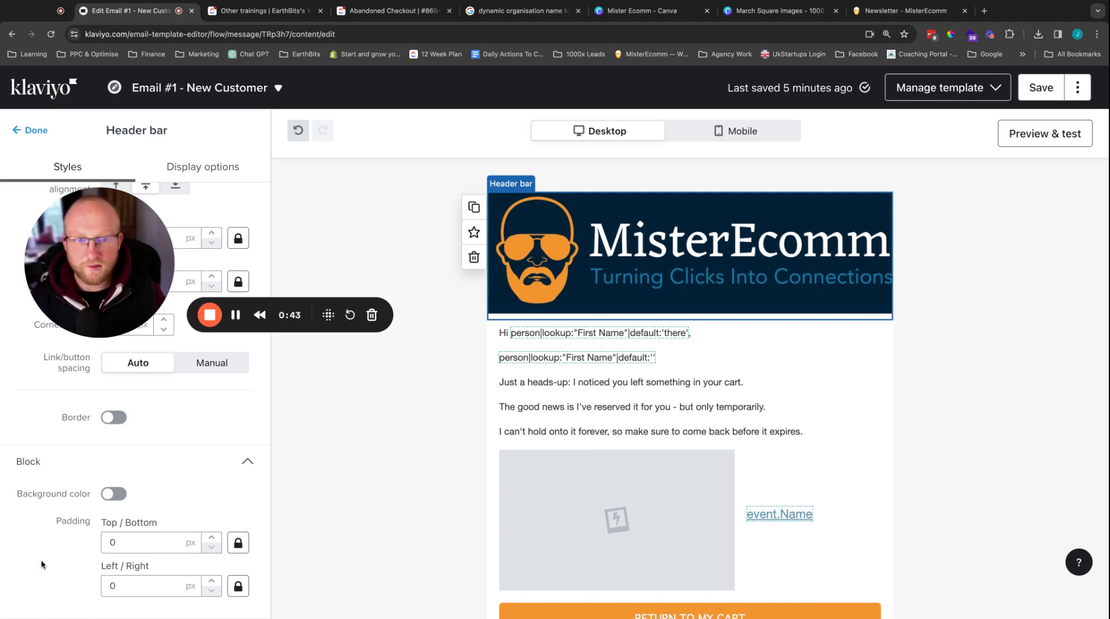
Step: Set the header block's padding to 100 px left/right and 30 px top/bottom
{"action": "double_click", "coordinate": [113, 584]}
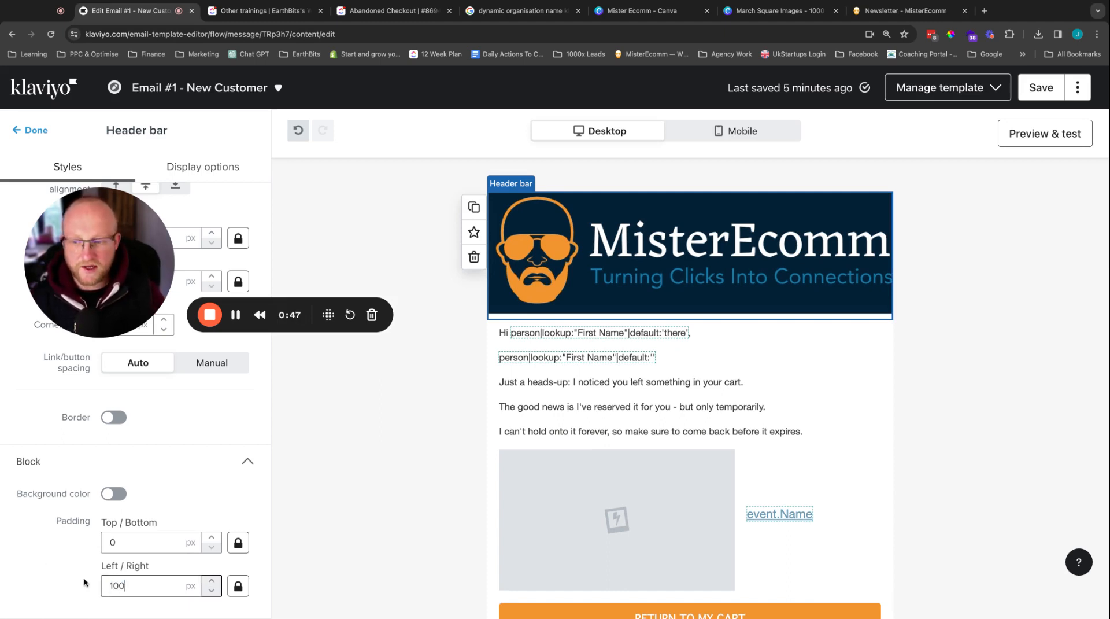
{"action": "double_click", "coordinate": [143, 544]}
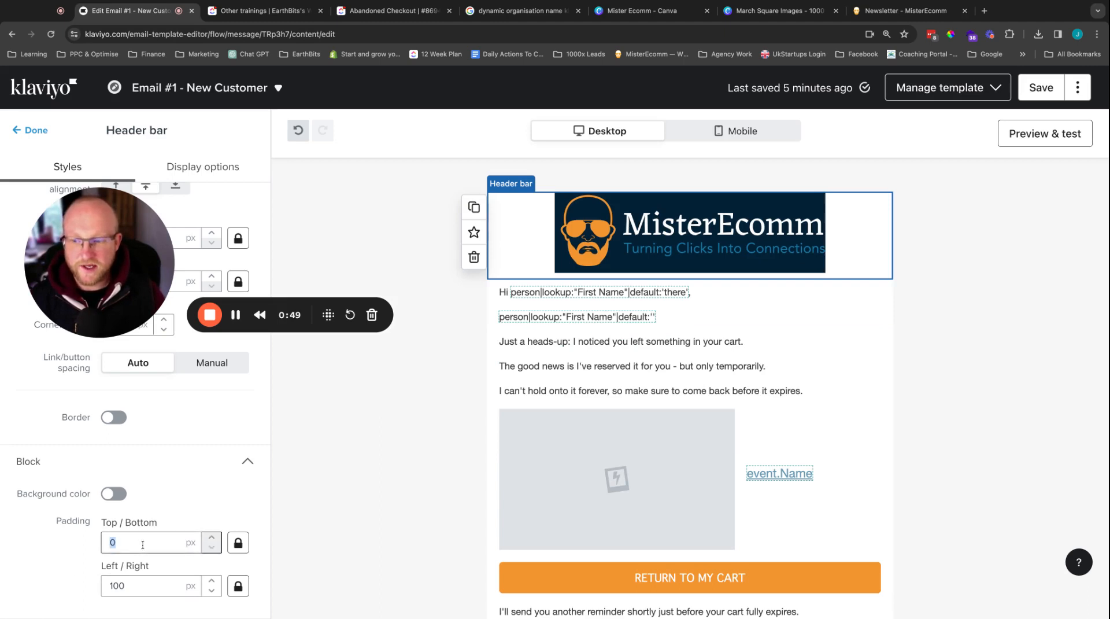
{"action": "type", "text": "3"}
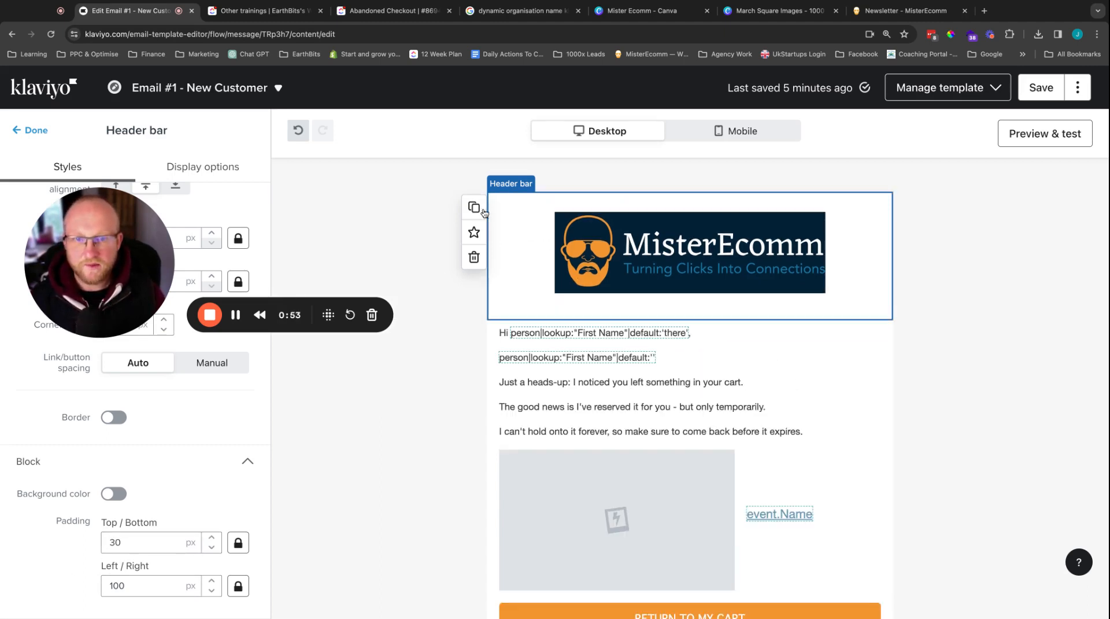
Step: Enable the header block's background color as #022135 and check it against the logo background with the ColorPick Eyedropper
{"action": "left_click", "coordinate": [115, 494]}
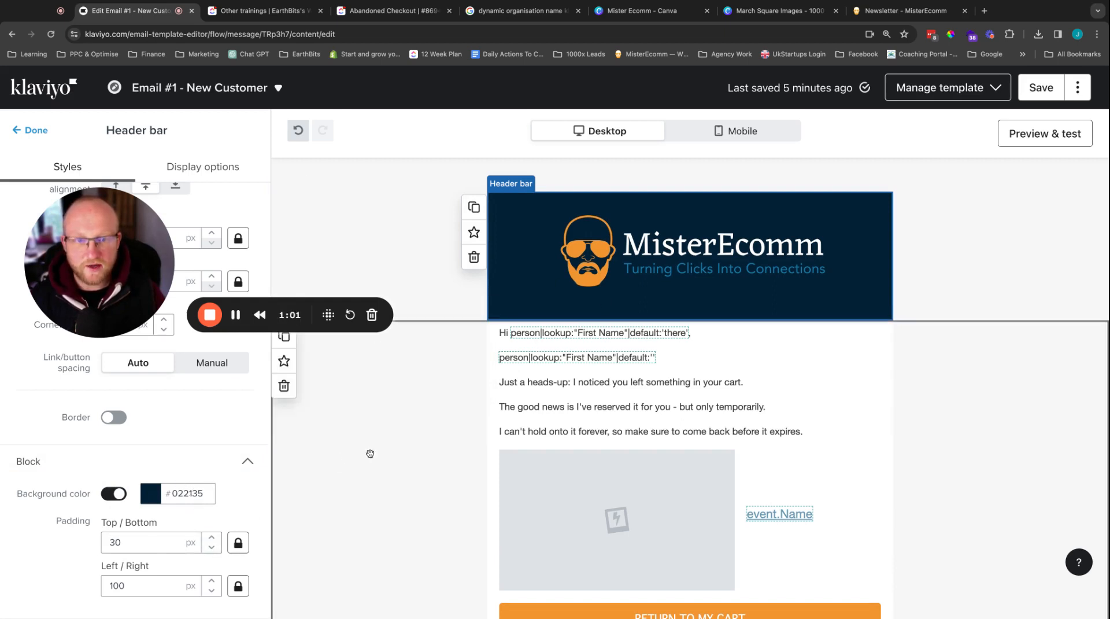
{"action": "left_click", "coordinate": [145, 498]}
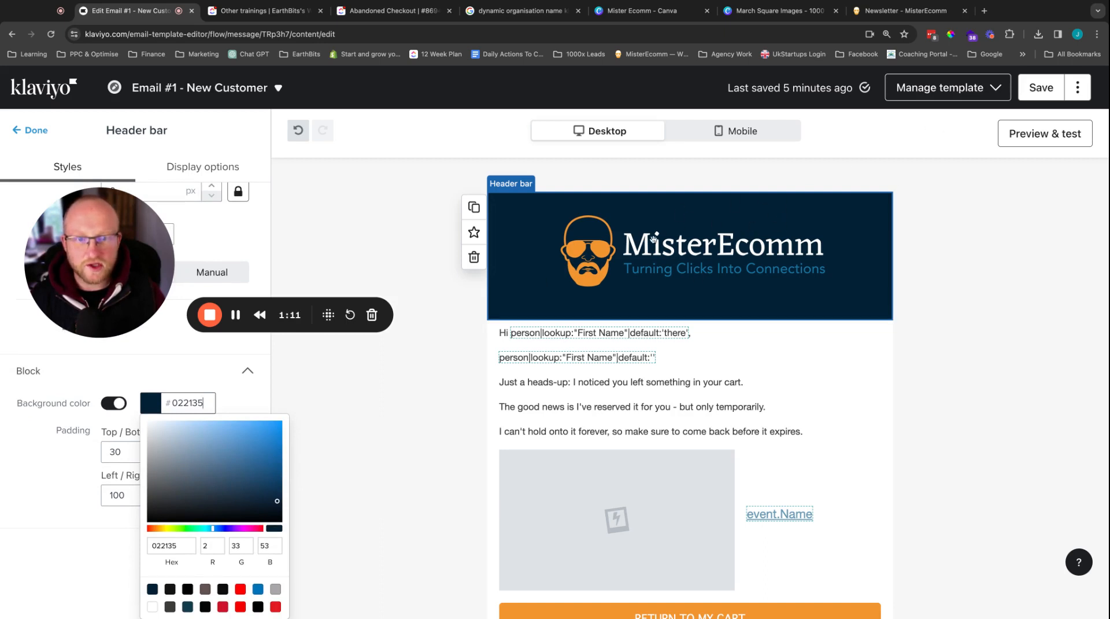
{"action": "left_click", "coordinate": [951, 36]}
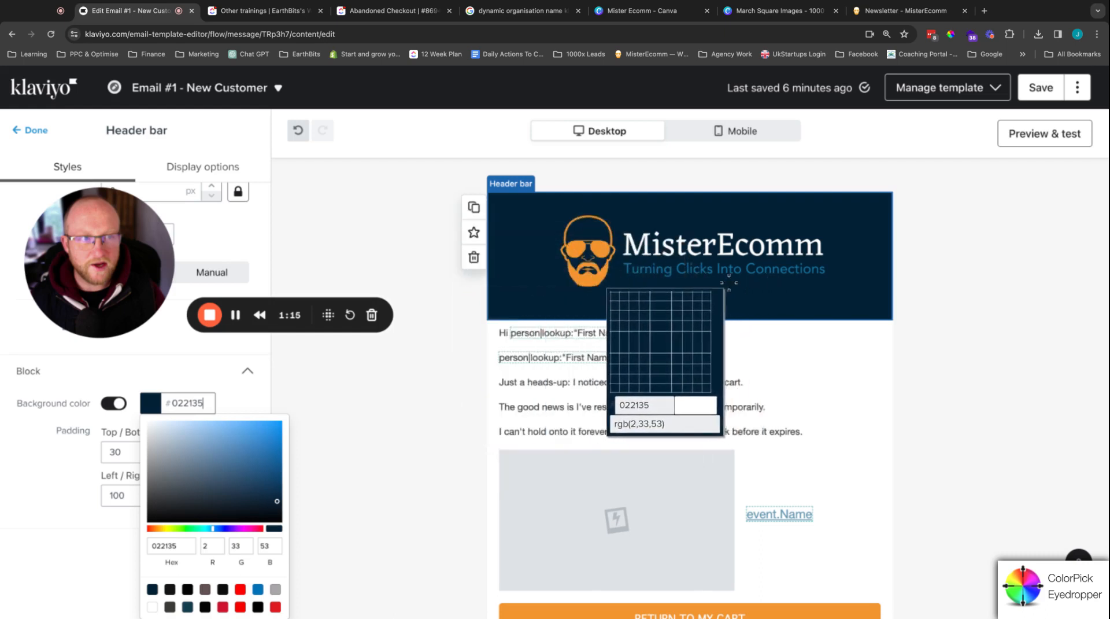
{"action": "left_click", "coordinate": [702, 281]}
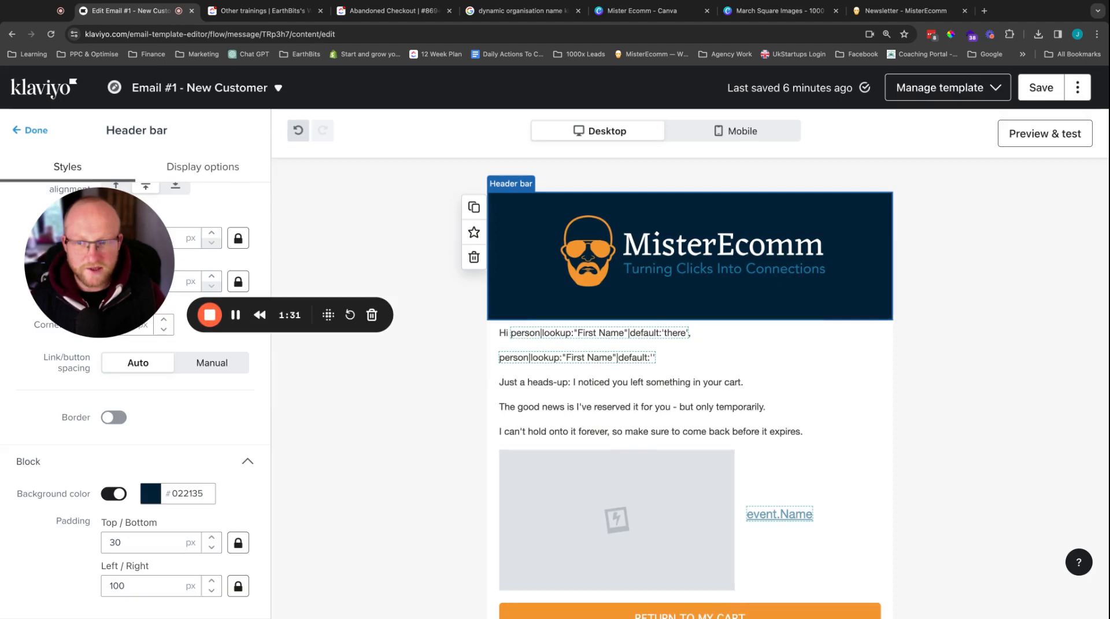
{"action": "left_click", "coordinate": [181, 490]}
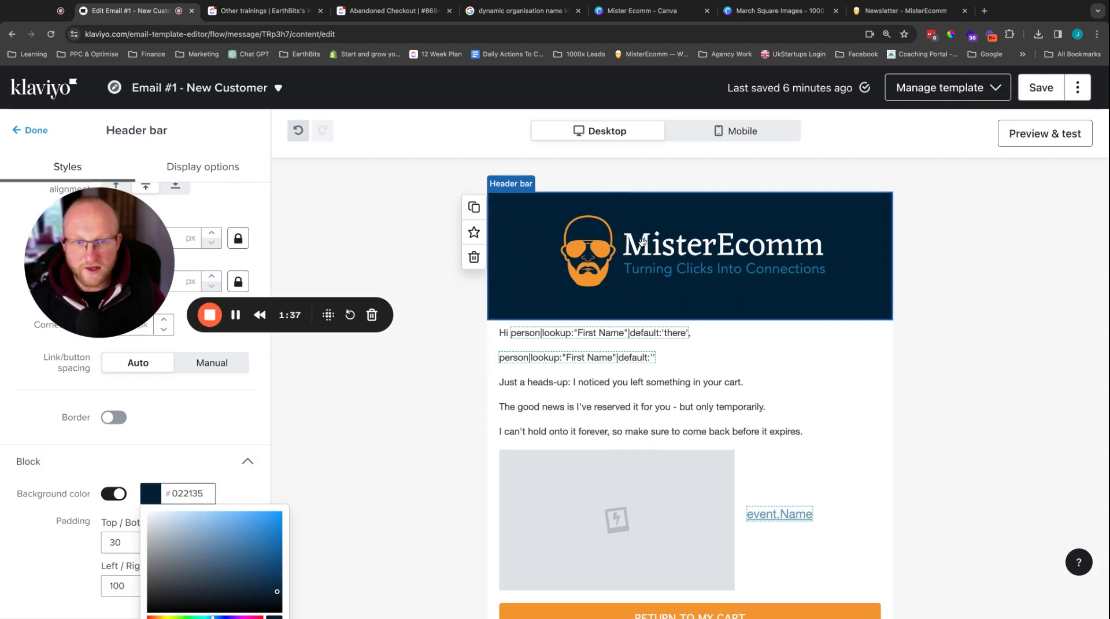
{"action": "left_click", "coordinate": [190, 441]}
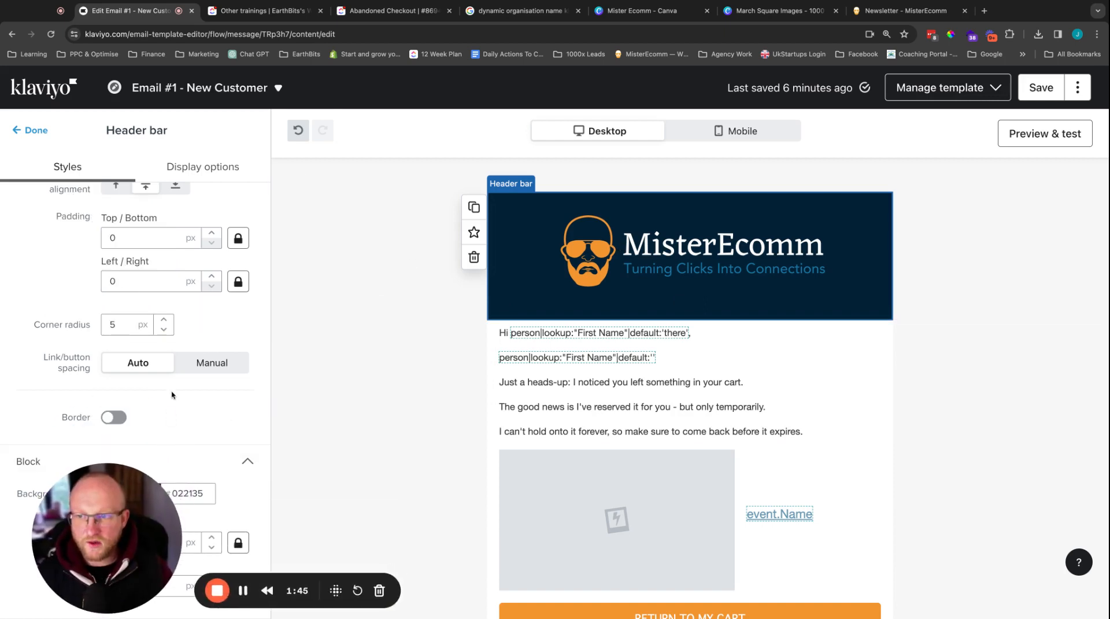
Step: Review the header bar's logo settings and the available desktop layout options
{"action": "scroll", "coordinate": [172, 395], "scroll_direction": "up", "scroll_amount": 10}
{"action": "scroll", "coordinate": [135, 256], "scroll_direction": "down", "scroll_amount": 1}
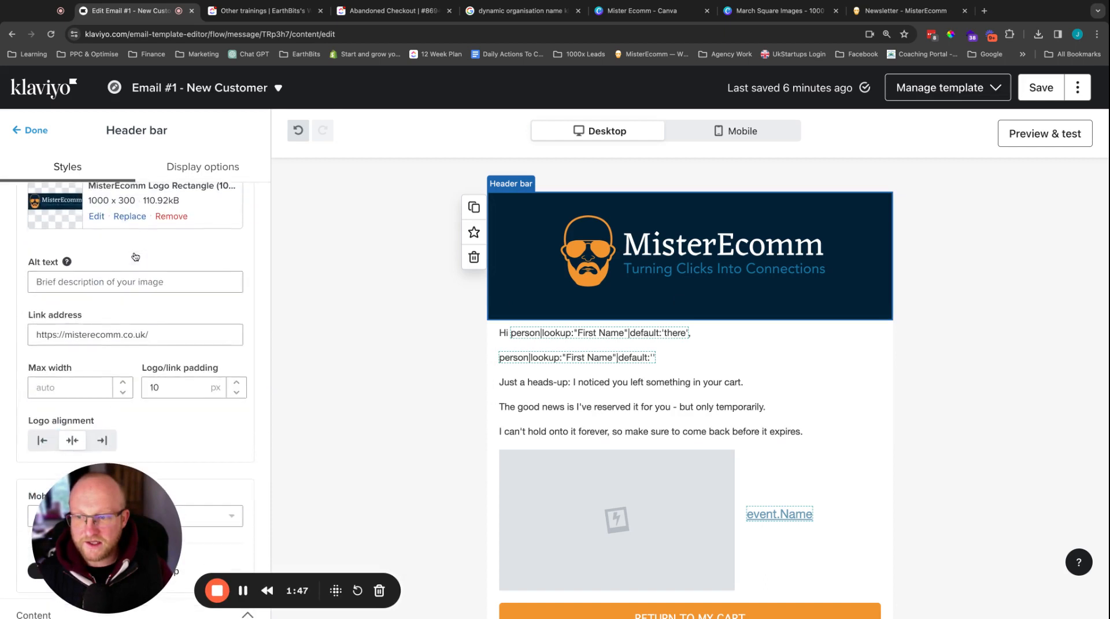
{"action": "scroll", "coordinate": [135, 257], "scroll_direction": "down", "scroll_amount": 5}
{"action": "scroll", "coordinate": [193, 268], "scroll_direction": "up", "scroll_amount": 5}
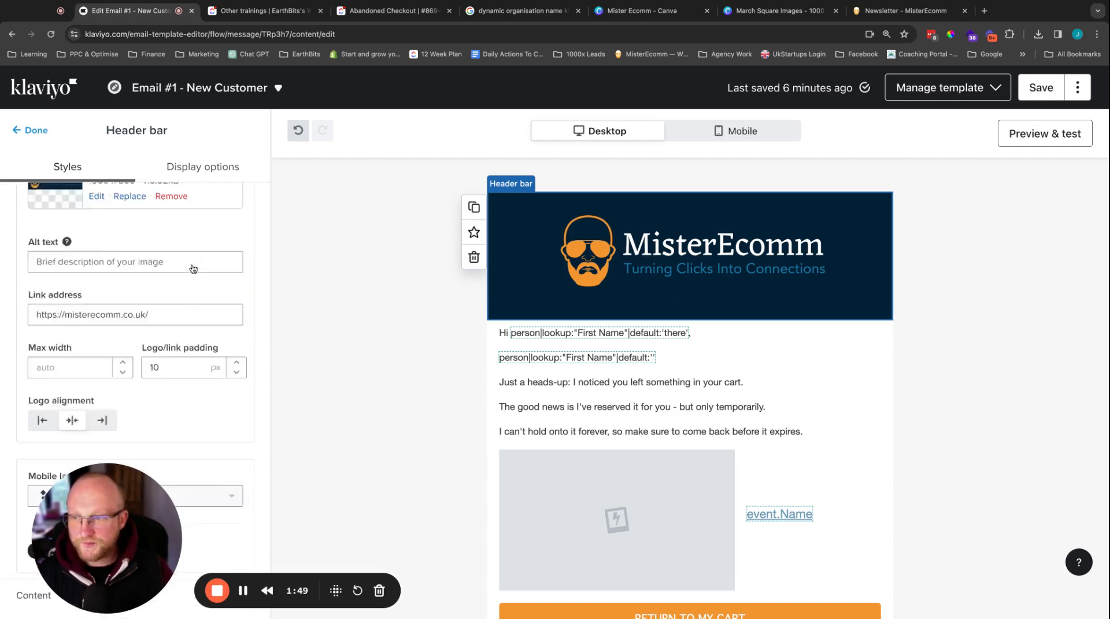
{"action": "scroll", "coordinate": [193, 268], "scroll_direction": "up", "scroll_amount": 3}
{"action": "left_click", "coordinate": [98, 260]}
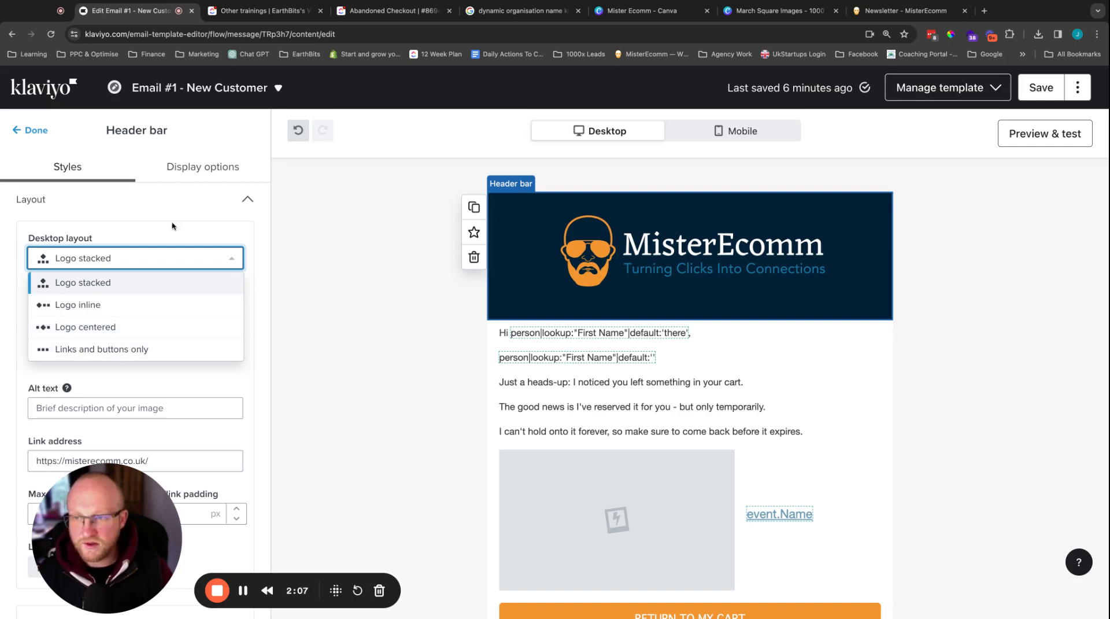
{"action": "left_click", "coordinate": [148, 214]}
{"action": "left_click", "coordinate": [146, 215]}
Step: Add a link to the header bar with the text "Shop All"
{"action": "scroll", "coordinate": [136, 243], "scroll_direction": "down", "scroll_amount": 4}
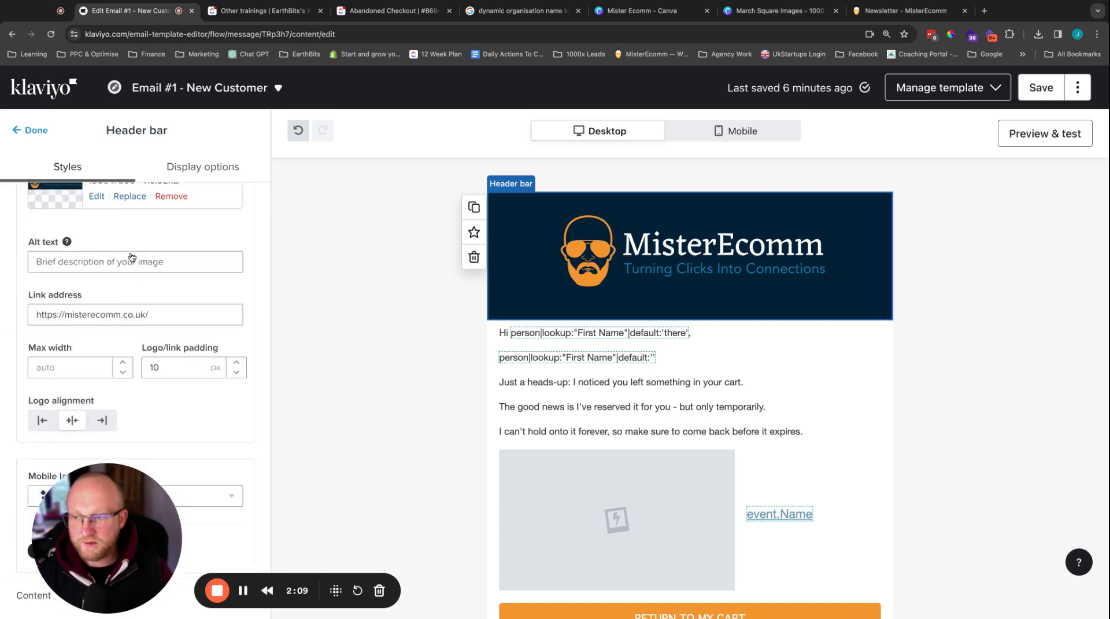
{"action": "scroll", "coordinate": [131, 257], "scroll_direction": "down", "scroll_amount": 1}
{"action": "scroll", "coordinate": [132, 257], "scroll_direction": "down", "scroll_amount": 3}
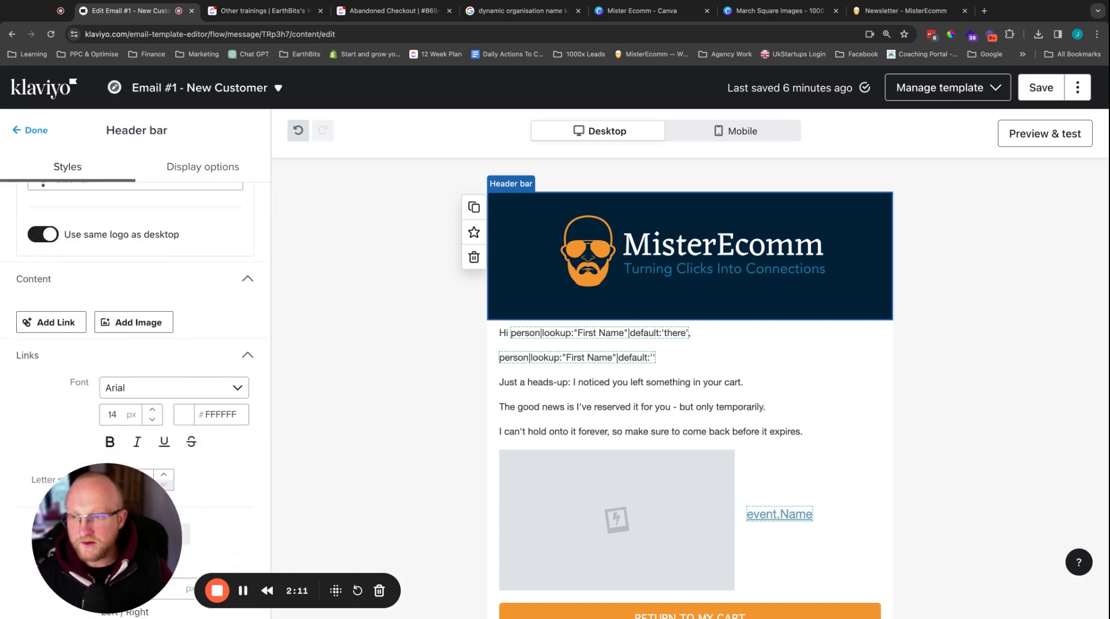
{"action": "left_click", "coordinate": [51, 322]}
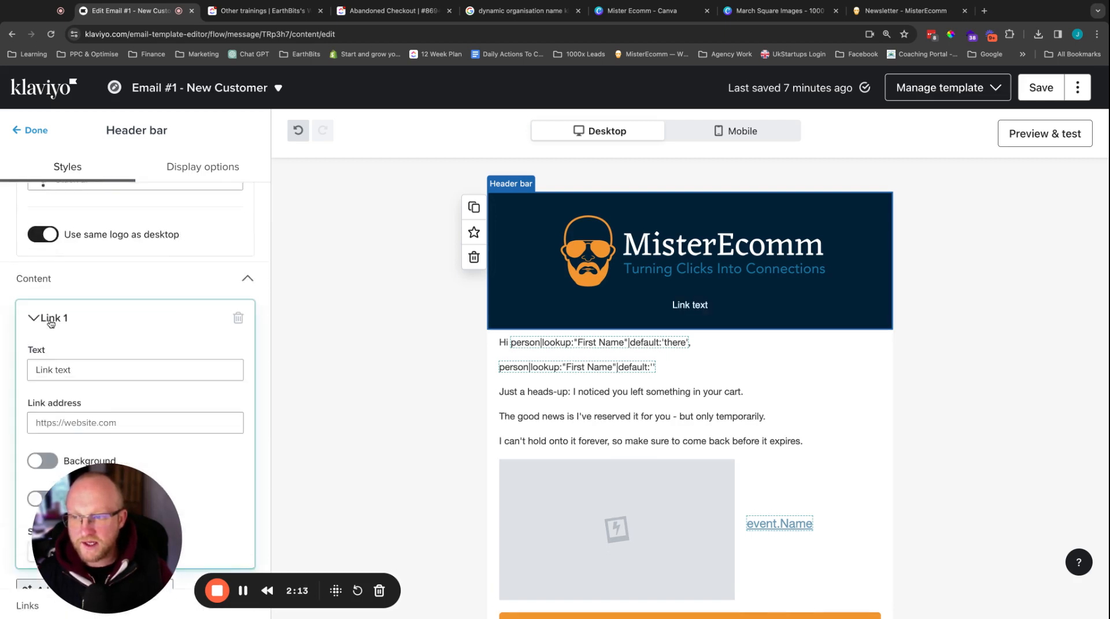
{"action": "left_click", "coordinate": [79, 370]}
{"action": "double_click", "coordinate": [80, 370]}
{"action": "triple_click", "coordinate": [80, 370]}
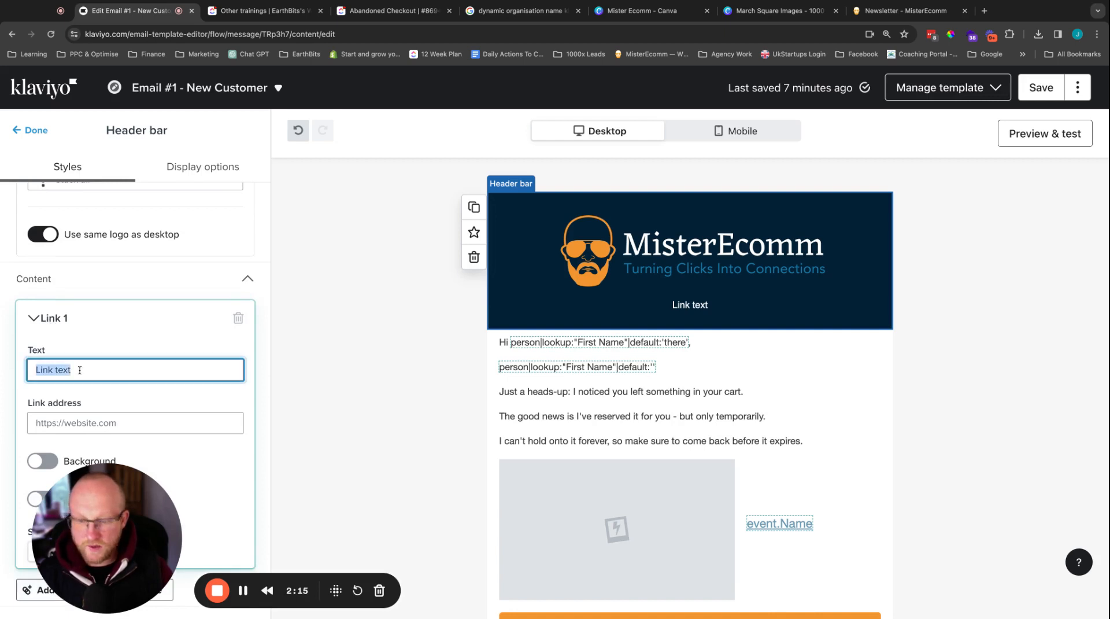
{"action": "type", "text": "Shop All"}
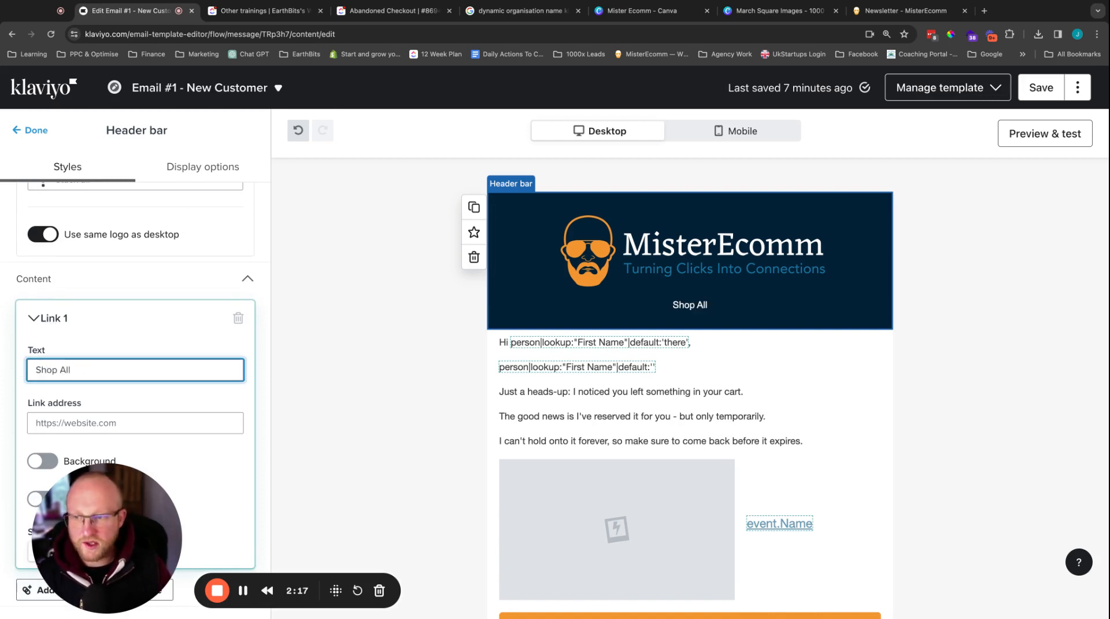
Step: Copy the MisterEcomm newsletter page's URL and use it as the Shop All link's address in the Klaviyo email
{"action": "left_click", "coordinate": [889, 11]}
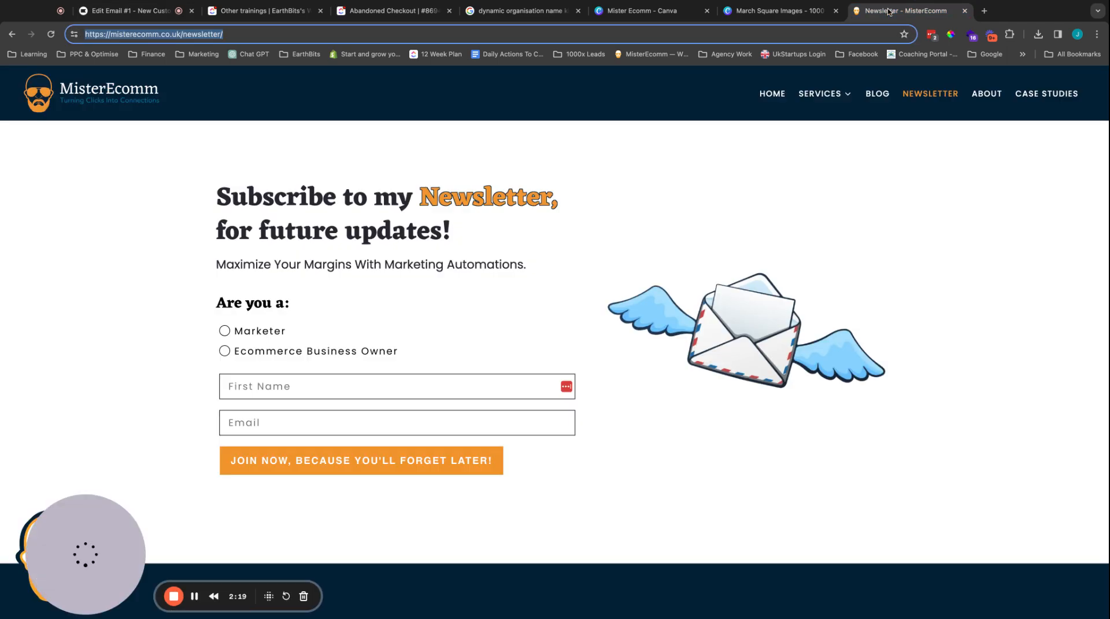
{"action": "left_click", "coordinate": [256, 36]}
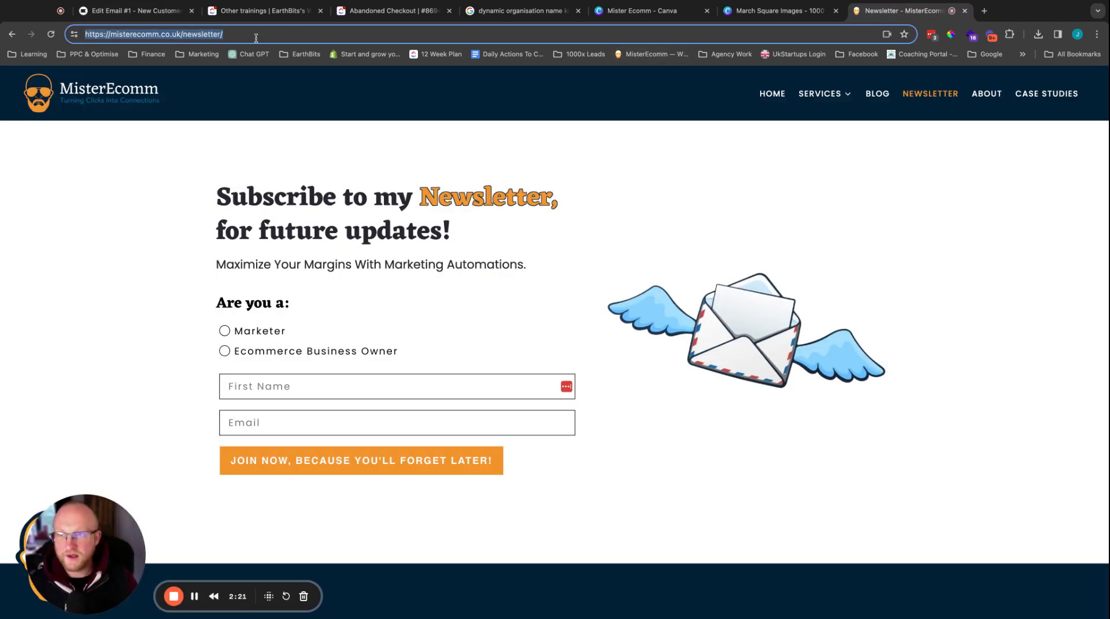
{"action": "left_click", "coordinate": [133, 10]}
{"action": "left_click", "coordinate": [116, 423]}
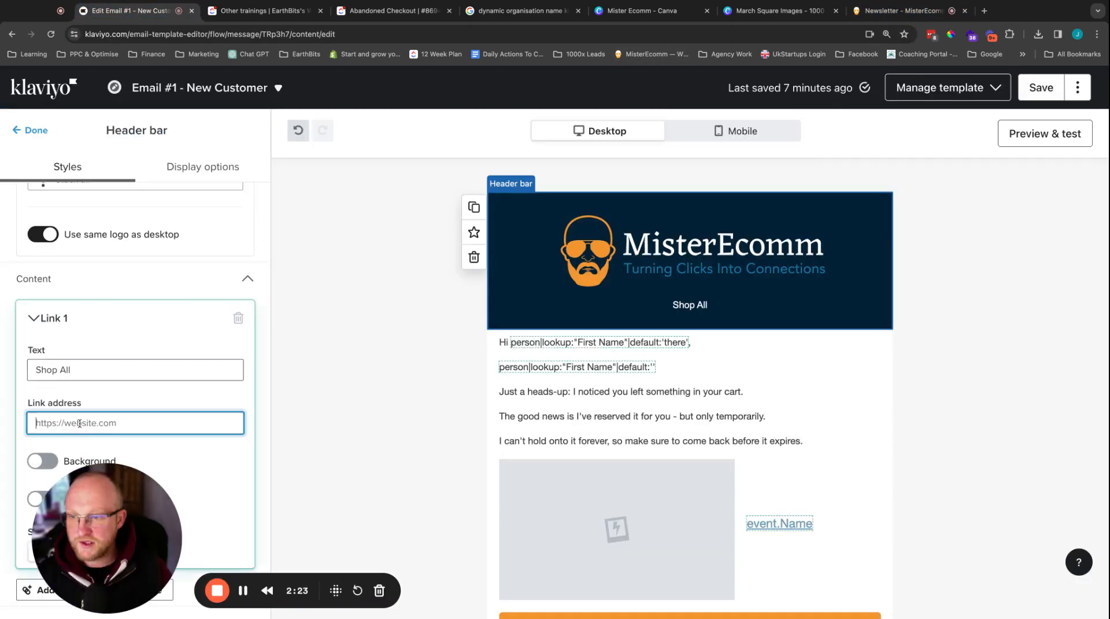
{"action": "type", "text": "https://misterecomm.co.uk/newsletter/"}
{"action": "left_click", "coordinate": [118, 333]}
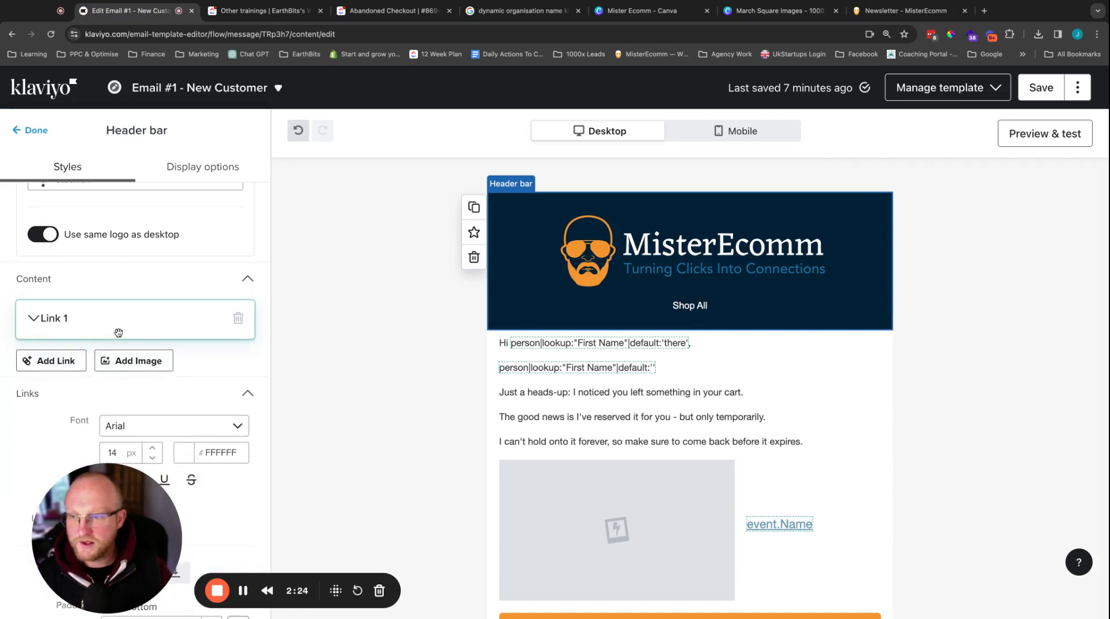
{"action": "left_click", "coordinate": [117, 329]}
Step: Add a second header bar link with the text "T Shirts"
{"action": "scroll", "coordinate": [116, 325], "scroll_direction": "down", "scroll_amount": 2}
{"action": "left_click", "coordinate": [63, 406]}
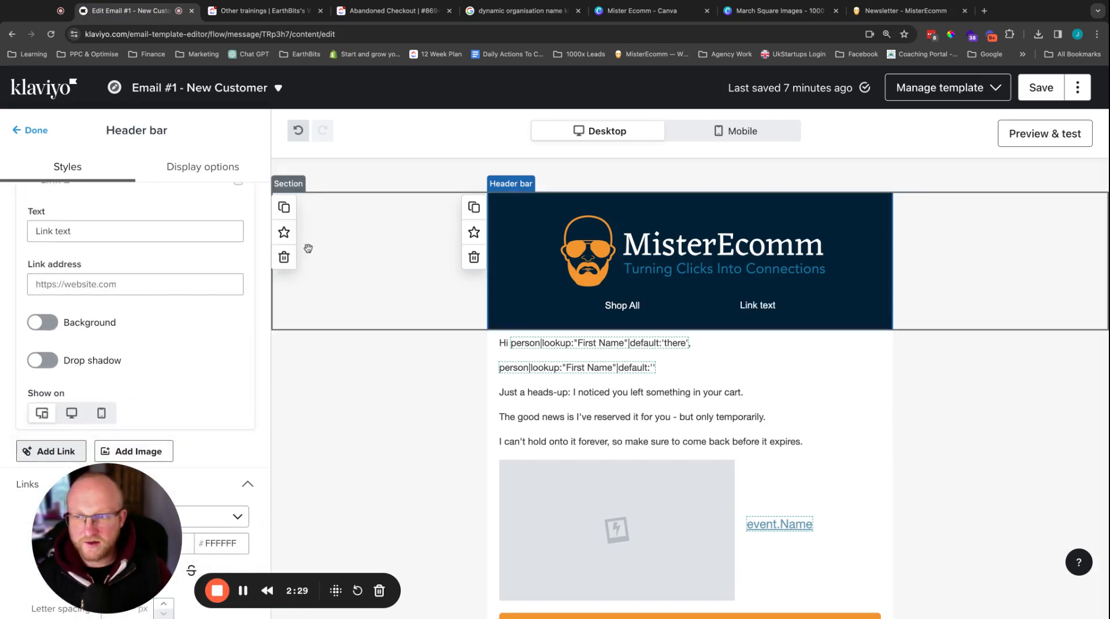
{"action": "triple_click", "coordinate": [97, 227]}
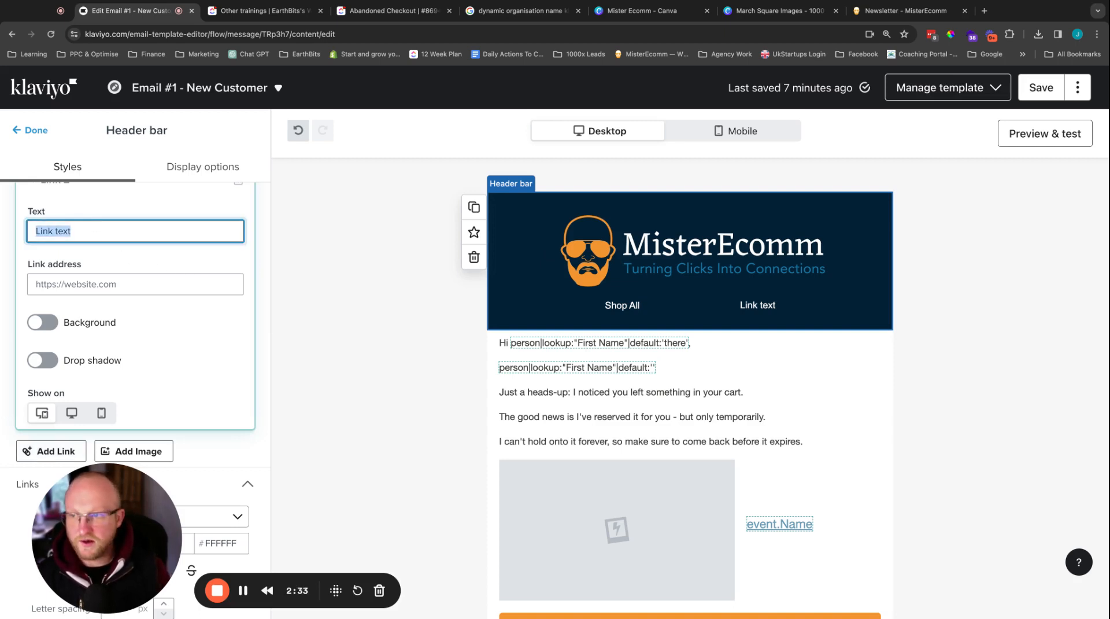
{"action": "type", "text": "T Shirts"}
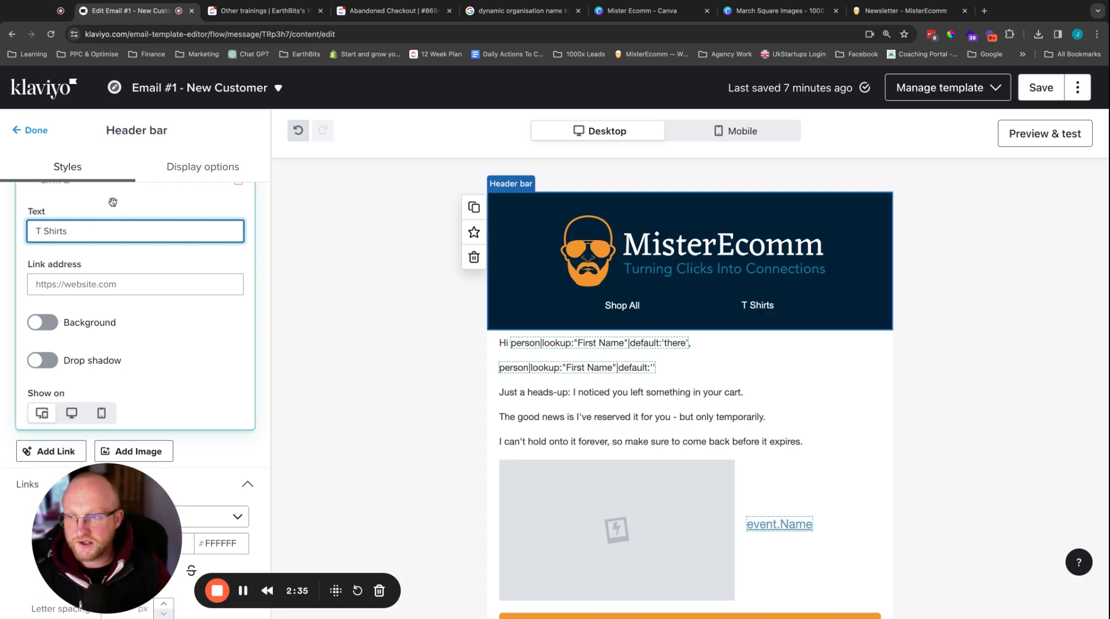
Step: Add a third header bar link with the text "Jeans" and collapse its settings
{"action": "left_click", "coordinate": [53, 452]}
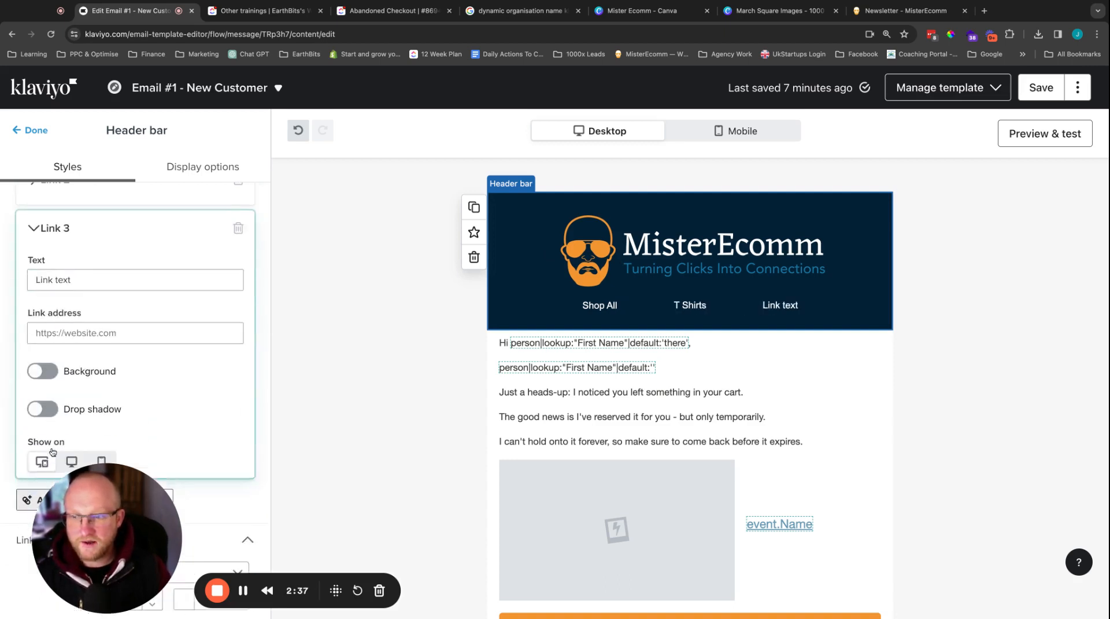
{"action": "left_click", "coordinate": [67, 274]}
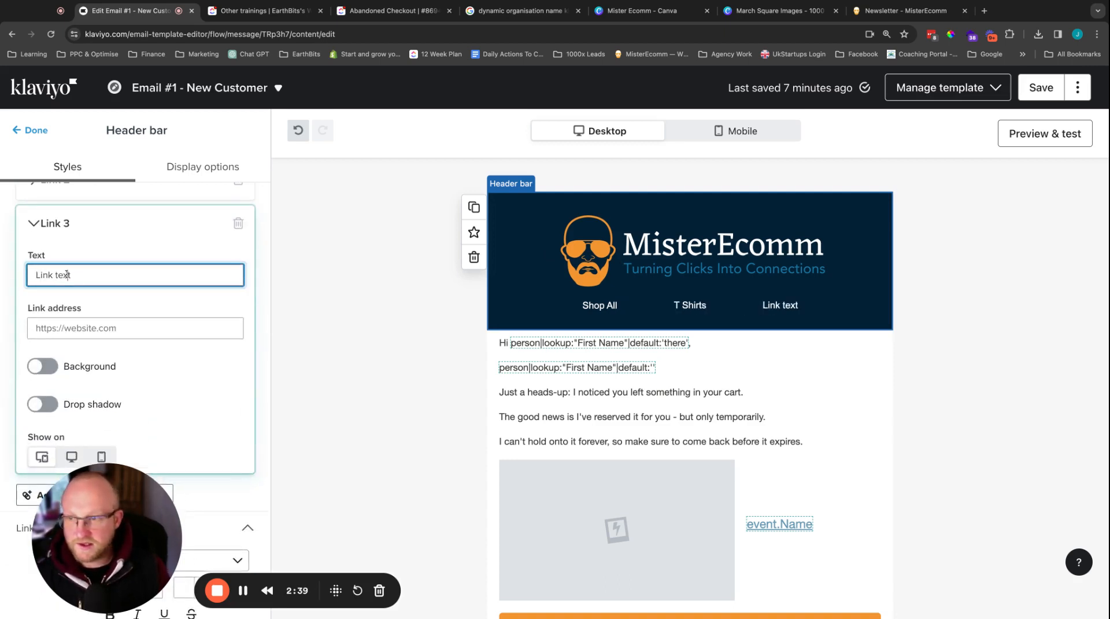
{"action": "triple_click", "coordinate": [68, 275]}
{"action": "type", "text": "Jeans"}
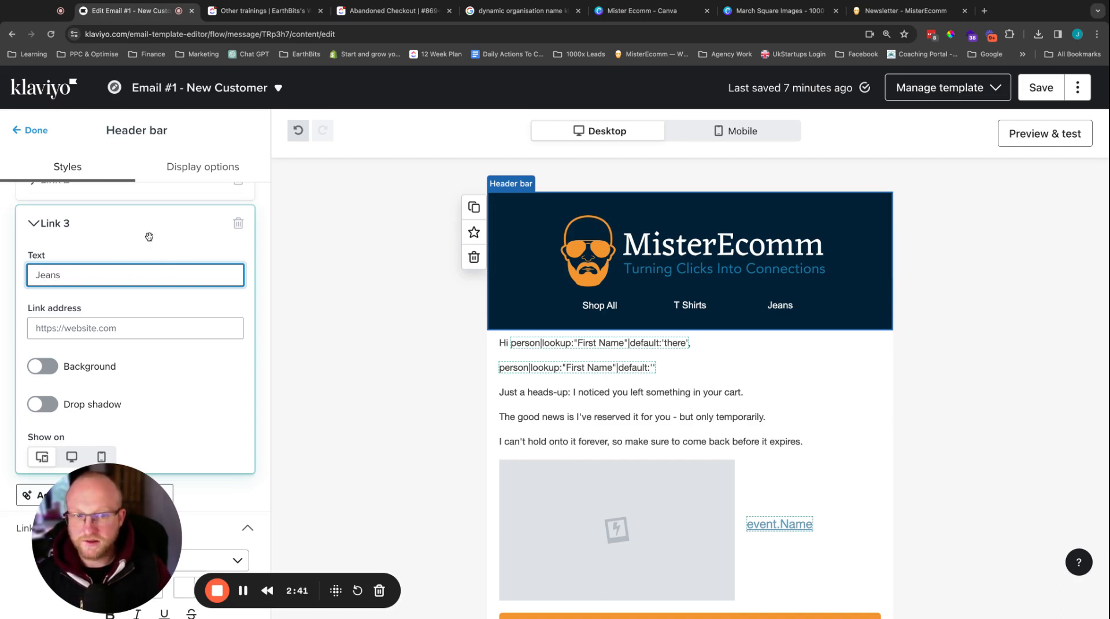
{"action": "left_click", "coordinate": [149, 235]}
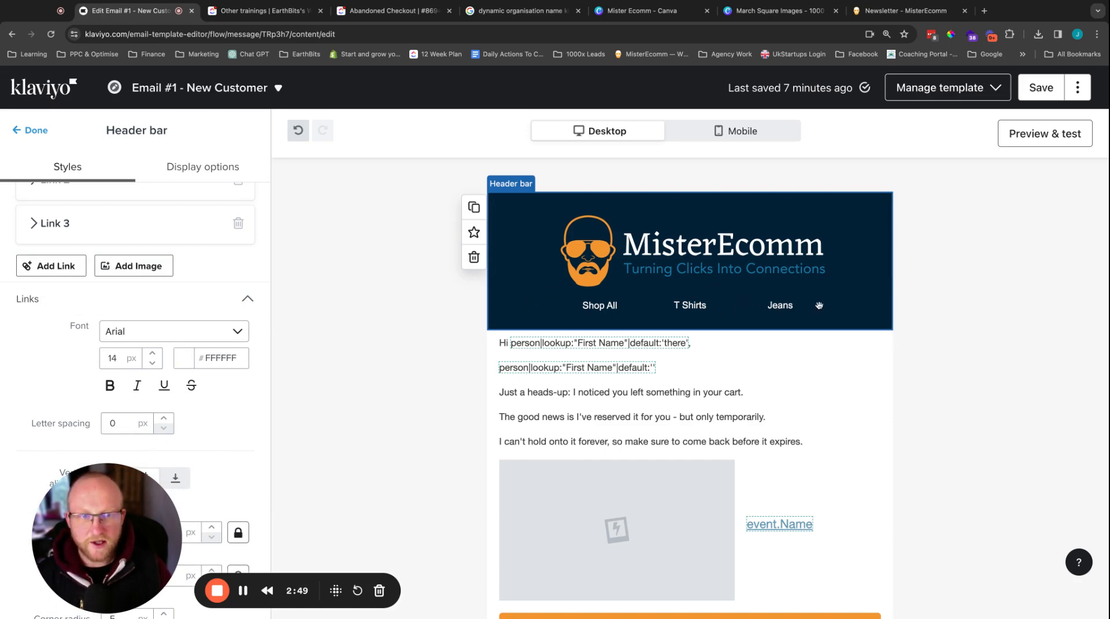
Step: Switch the email to the mobile view and set the header bar's mobile layout to Logo stacked
{"action": "left_click", "coordinate": [715, 136]}
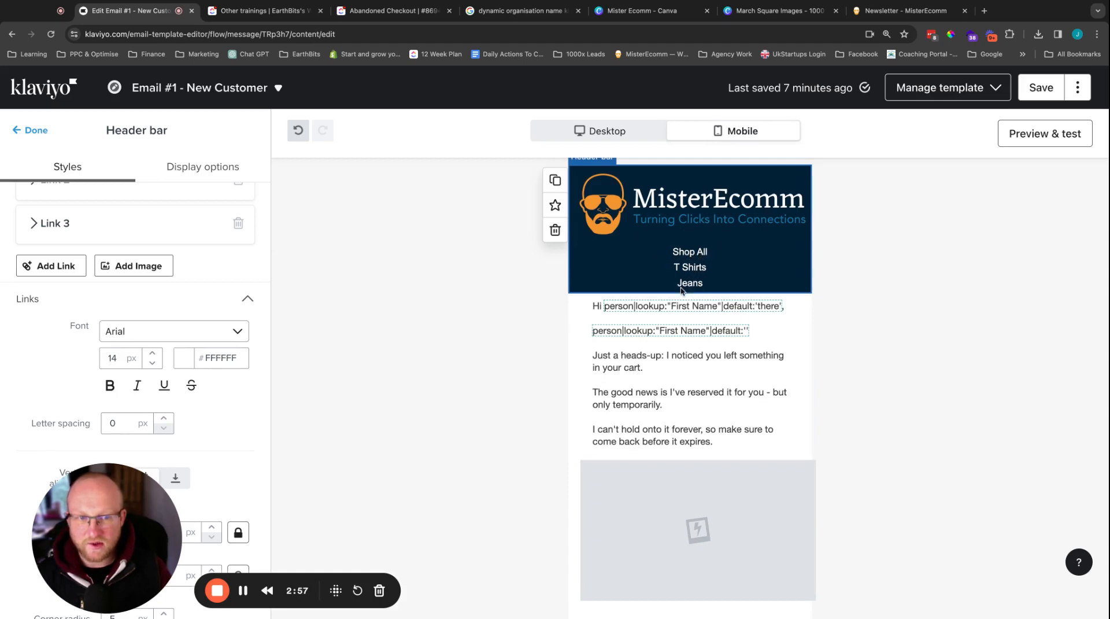
{"action": "scroll", "coordinate": [86, 309], "scroll_direction": "up", "scroll_amount": 4}
{"action": "scroll", "coordinate": [87, 310], "scroll_direction": "up", "scroll_amount": 5}
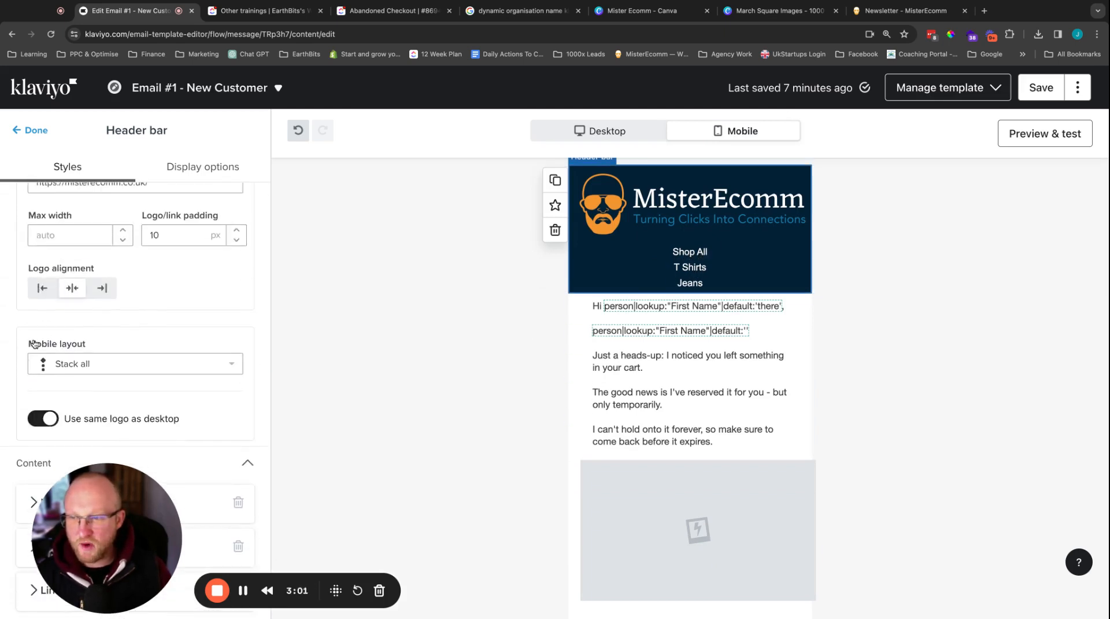
{"action": "left_click", "coordinate": [109, 363]}
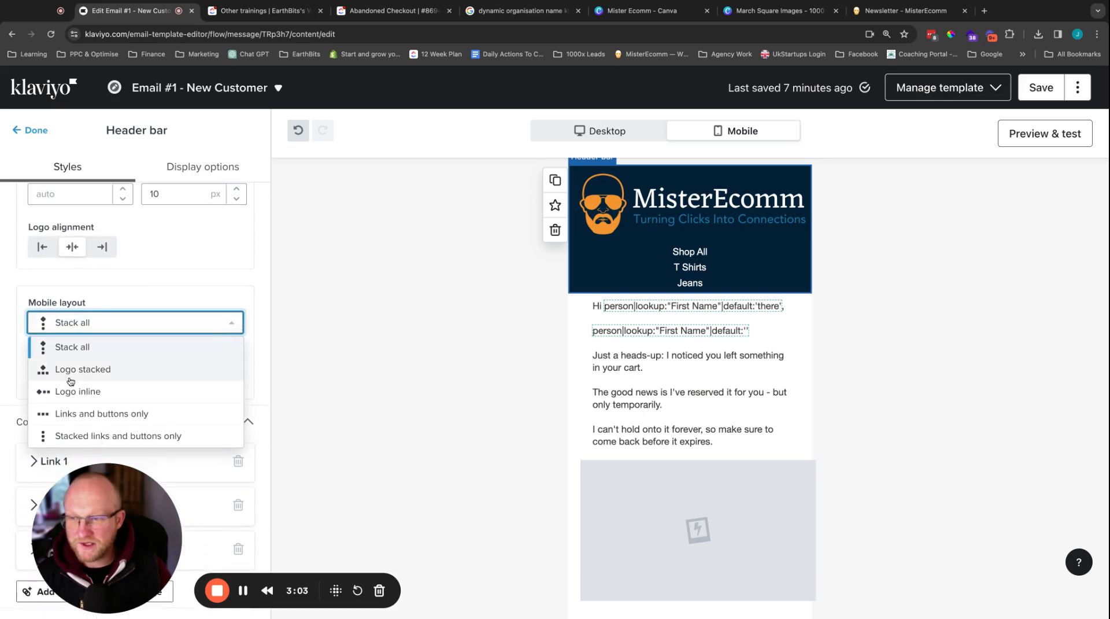
{"action": "left_click", "coordinate": [87, 378]}
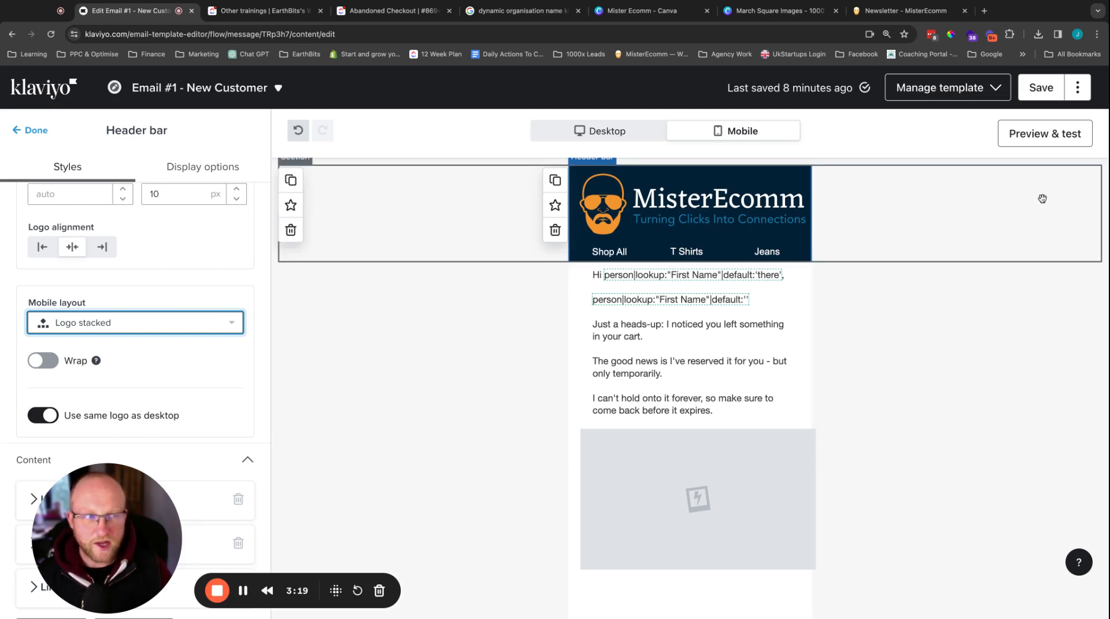
Step: Preview the desktop version of the email, check its approximate file size, and return to the editor
{"action": "left_click", "coordinate": [1031, 144]}
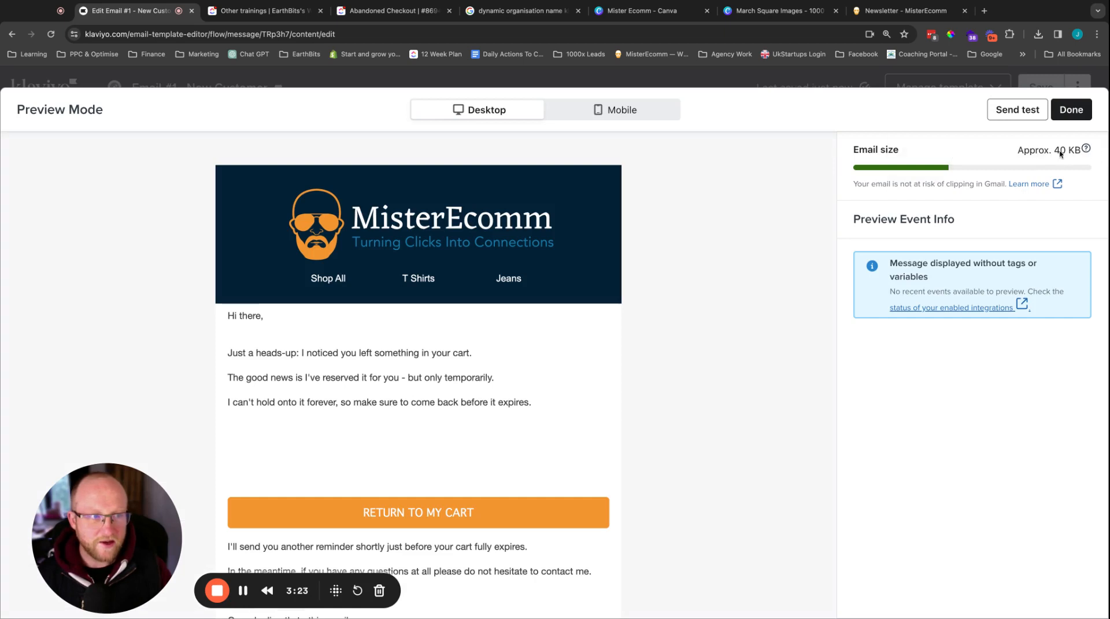
{"action": "double_click", "coordinate": [1058, 150]}
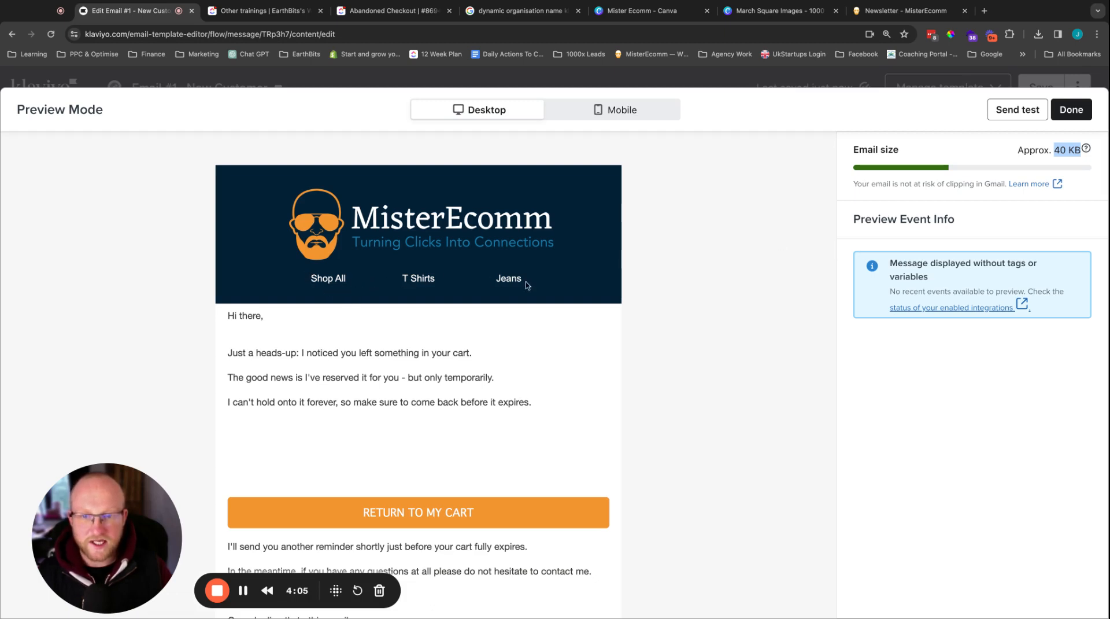
{"action": "left_click", "coordinate": [1072, 109]}
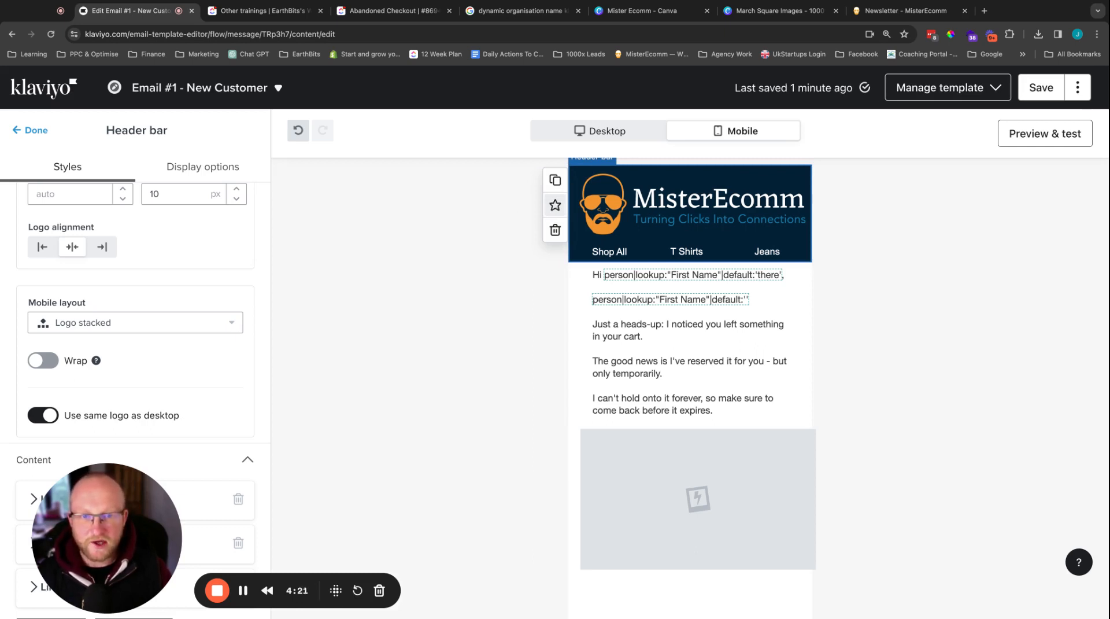
Step: Leave the email editor and the abandoned checkout flow, and open the account's Images & brand library
{"action": "left_click", "coordinate": [52, 92]}
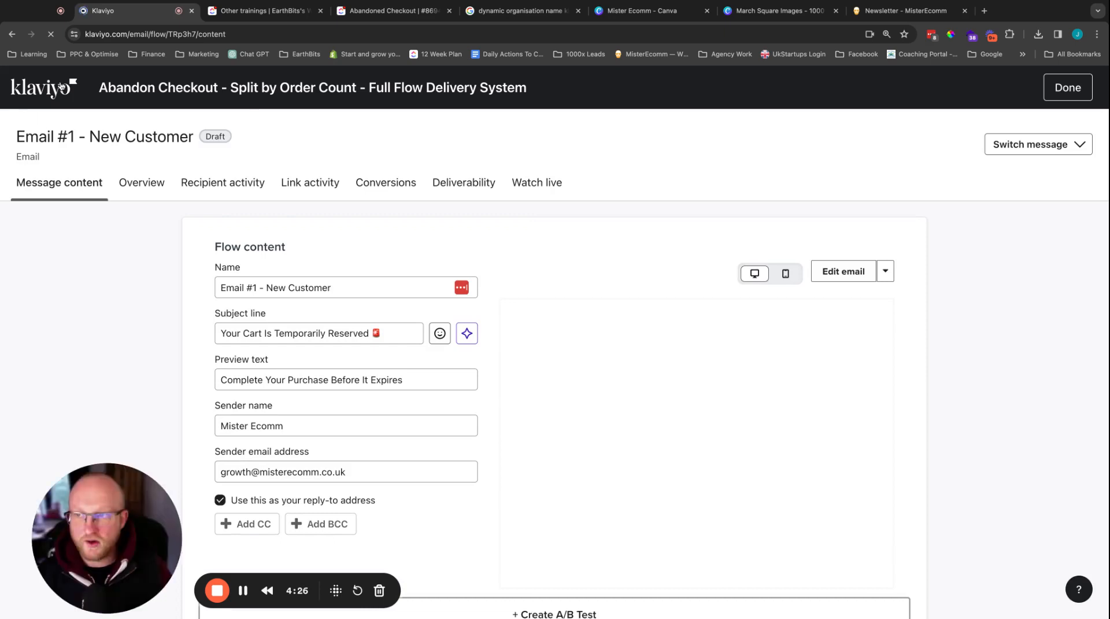
{"action": "left_click", "coordinate": [60, 87]}
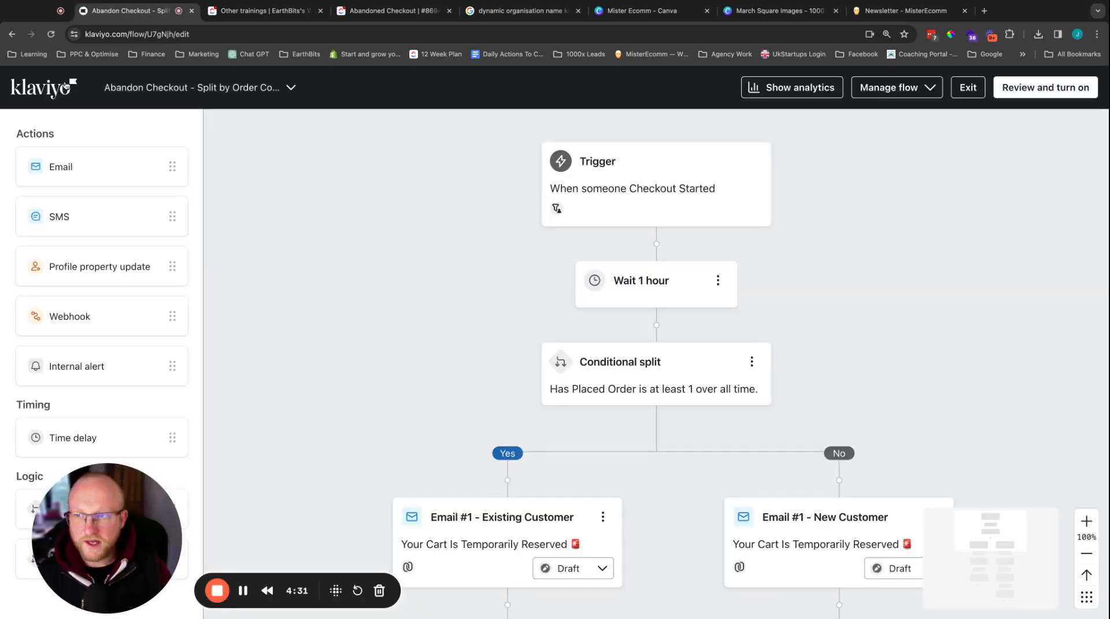
{"action": "left_click", "coordinate": [65, 86]}
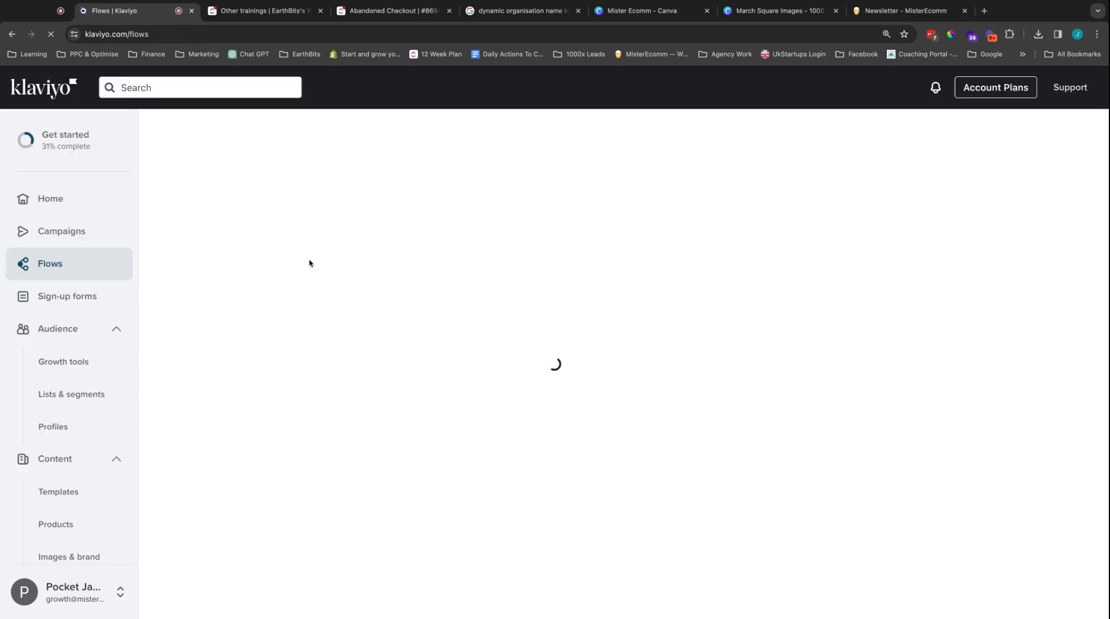
{"action": "scroll", "coordinate": [77, 277], "scroll_direction": "down", "scroll_amount": 2}
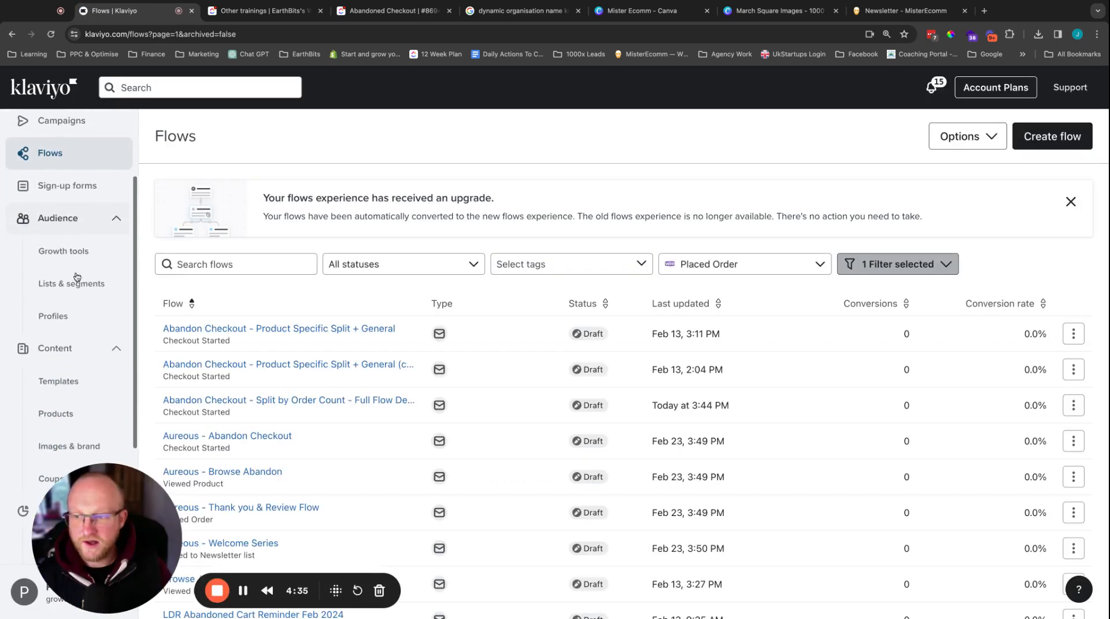
{"action": "scroll", "coordinate": [77, 277], "scroll_direction": "down", "scroll_amount": 3}
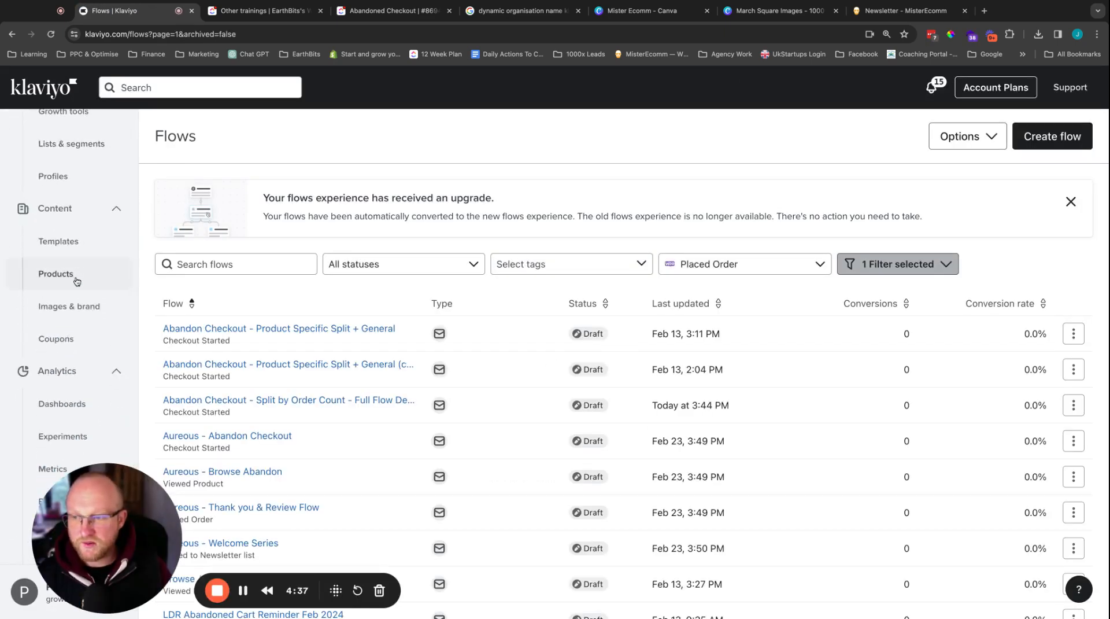
{"action": "scroll", "coordinate": [77, 281], "scroll_direction": "down", "scroll_amount": 1}
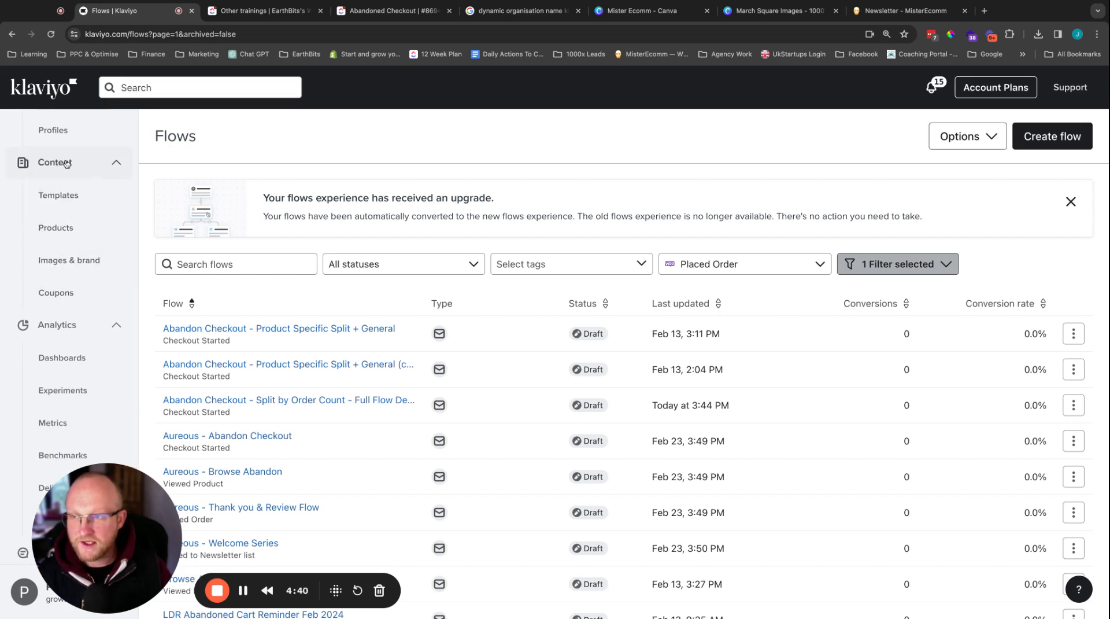
{"action": "left_click", "coordinate": [58, 264]}
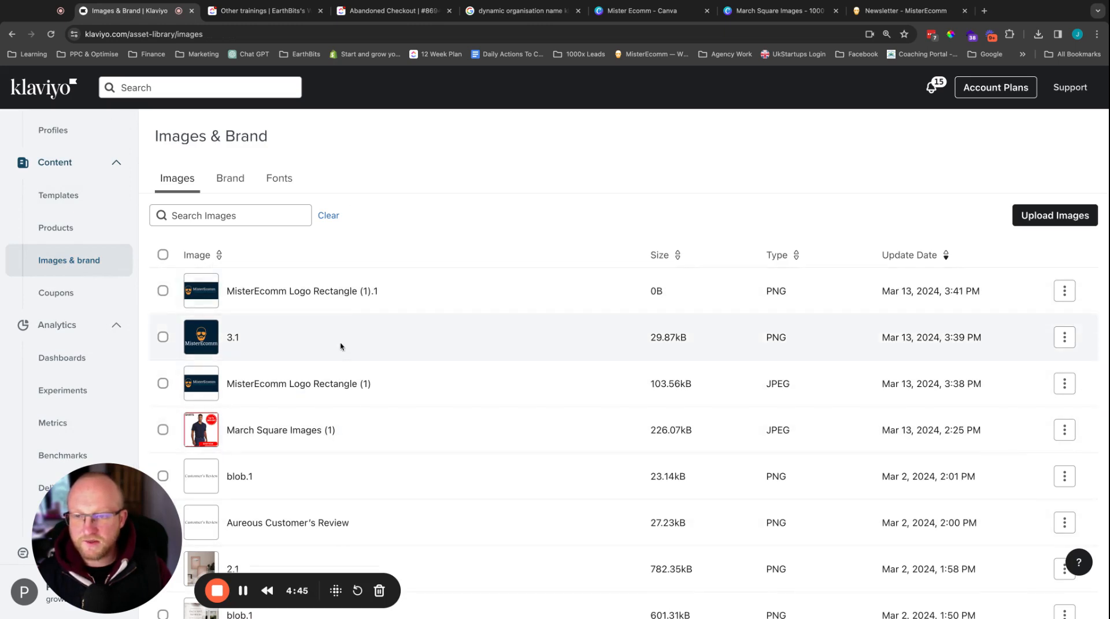
Step: Examine the account's brand styles and its saved fonts, including Eczar
{"action": "left_click", "coordinate": [225, 179]}
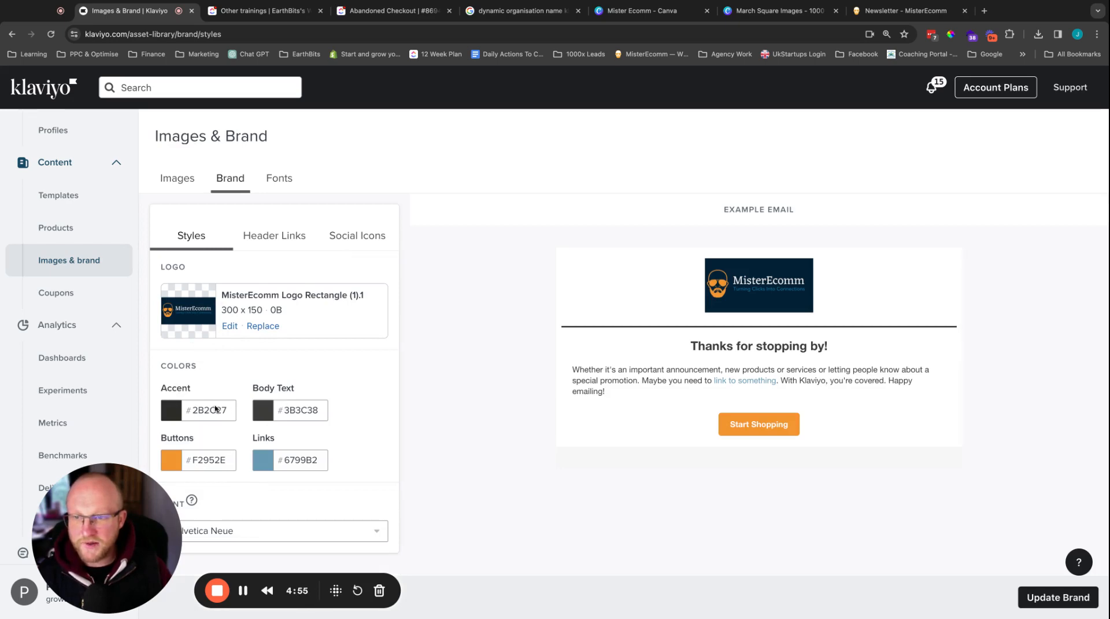
{"action": "left_click", "coordinate": [284, 180]}
{"action": "scroll", "coordinate": [555, 359], "scroll_direction": "down", "scroll_amount": 4}
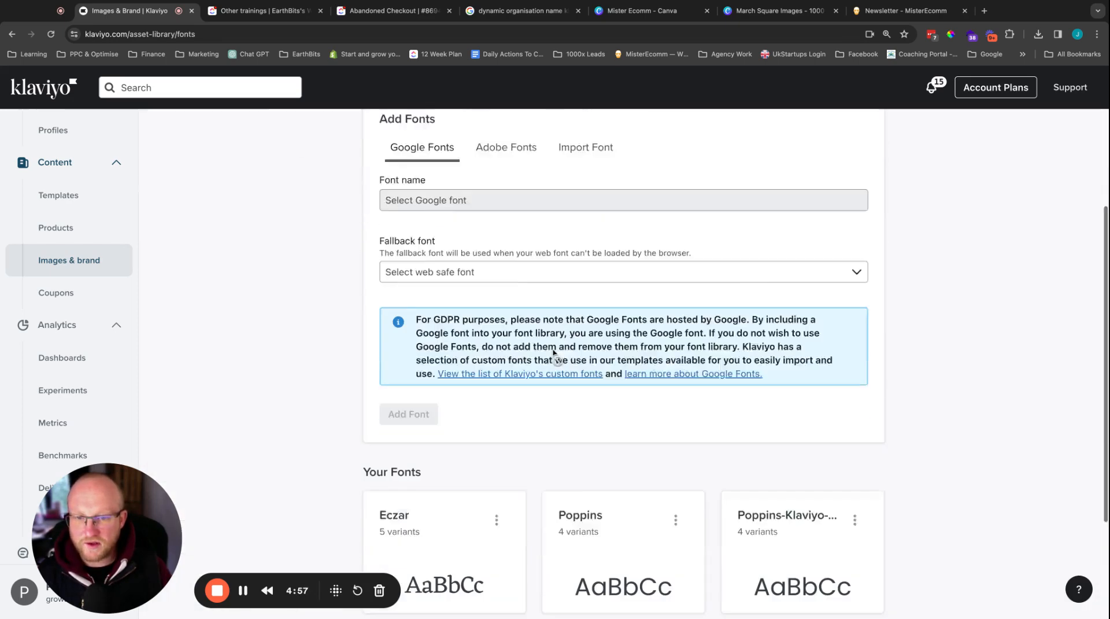
{"action": "scroll", "coordinate": [397, 480], "scroll_direction": "down", "scroll_amount": 2}
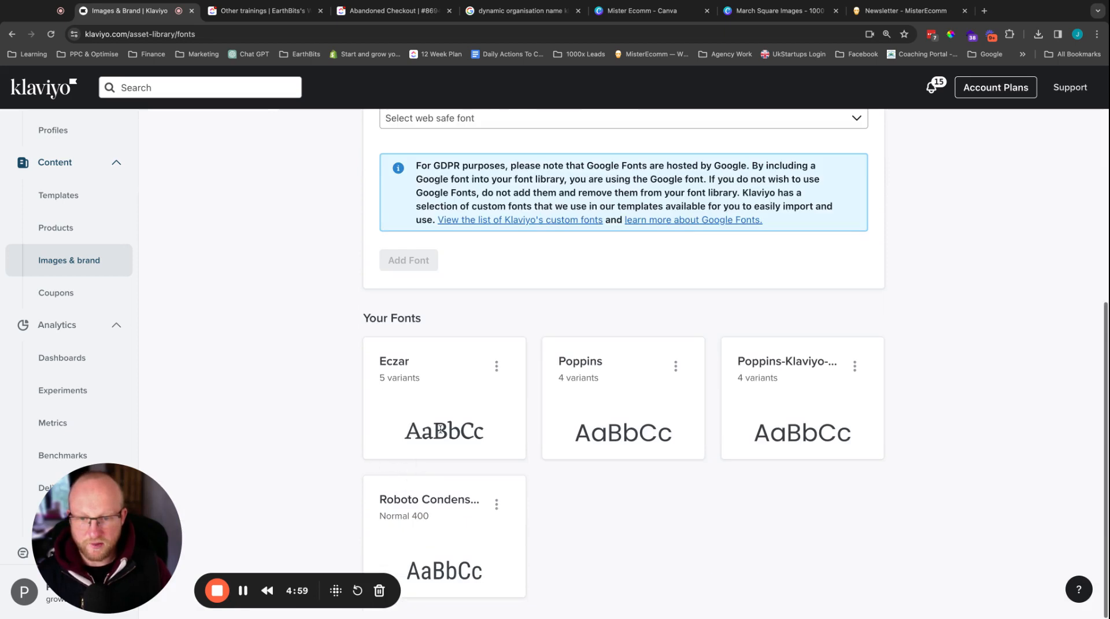
{"action": "double_click", "coordinate": [389, 362]}
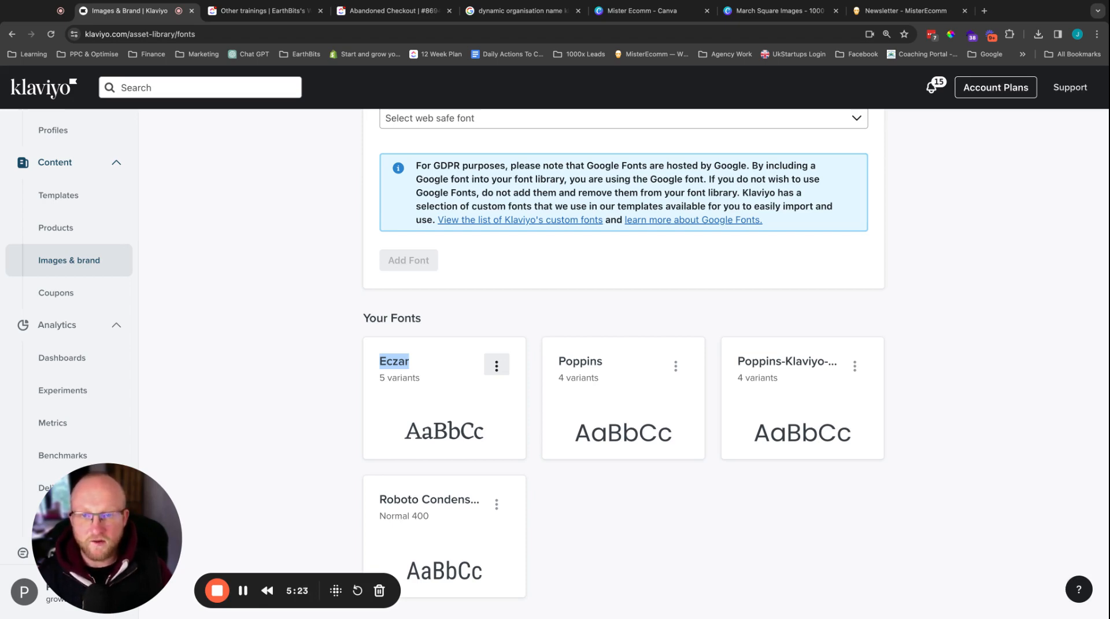
Step: Return to the brand settings and open the header links section
{"action": "scroll", "coordinate": [578, 347], "scroll_direction": "up", "scroll_amount": 5}
{"action": "left_click", "coordinate": [222, 179]}
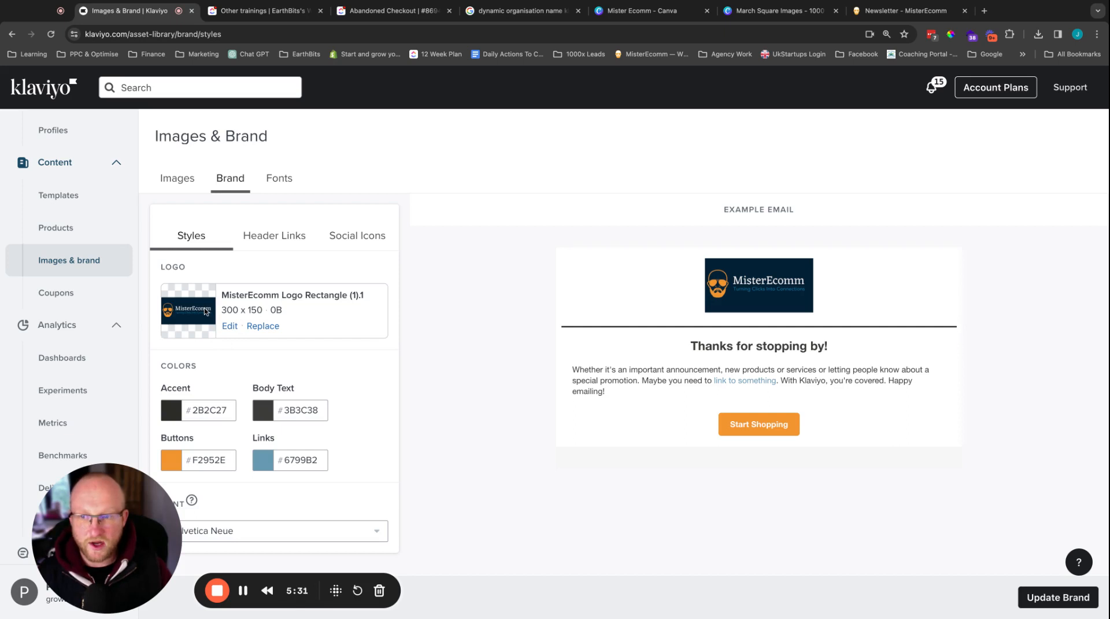
{"action": "left_click", "coordinate": [281, 237]}
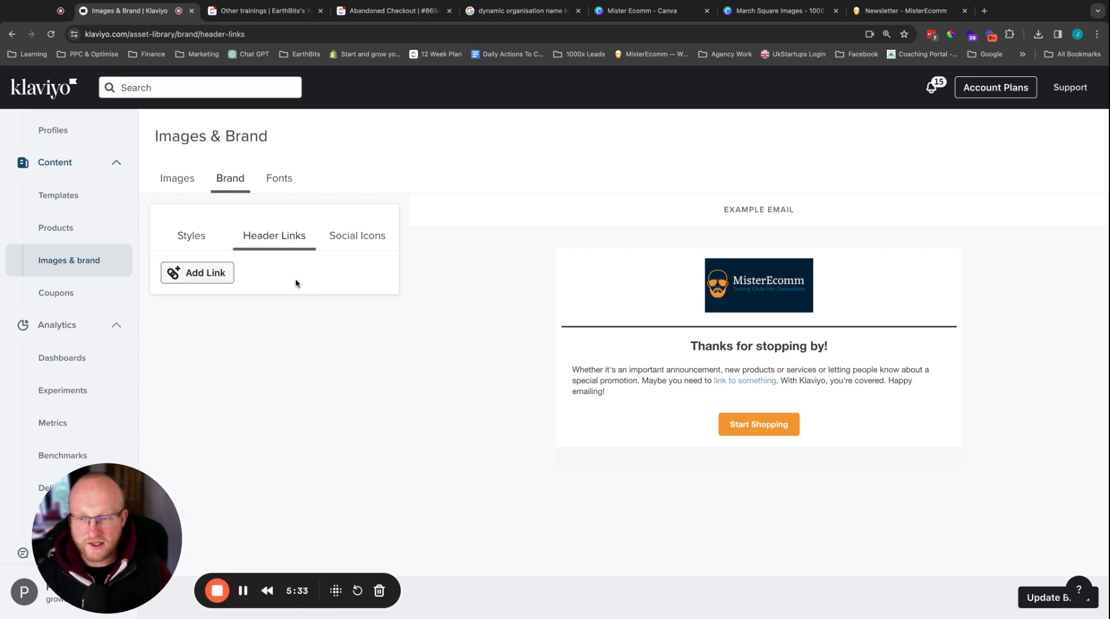